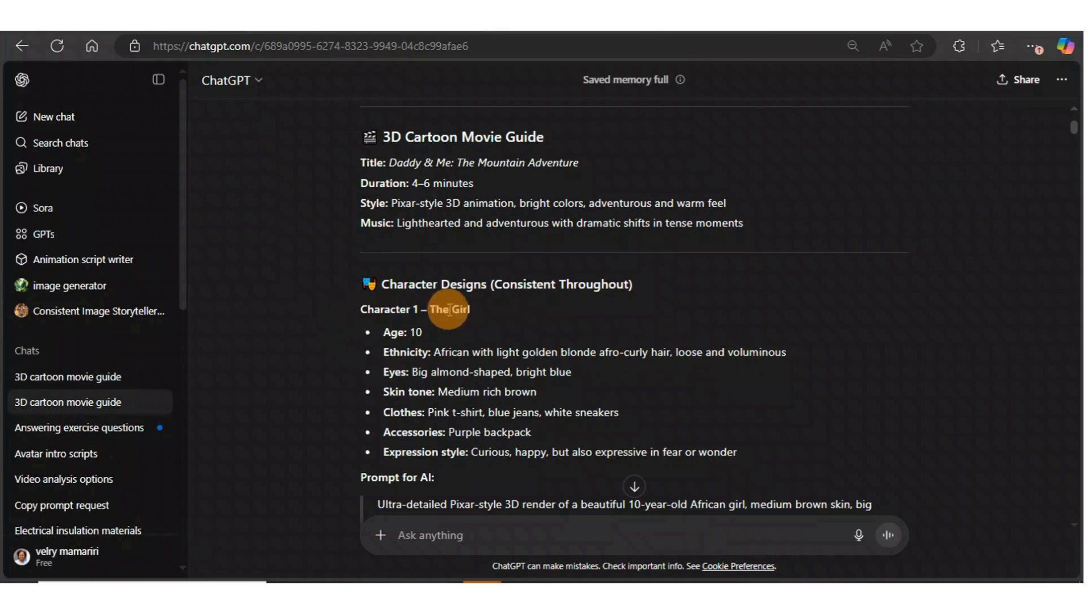
Read through the guide's character designs, environment style guide and scene-by-scene storyboard
scroll(417, 314, "down", 1)
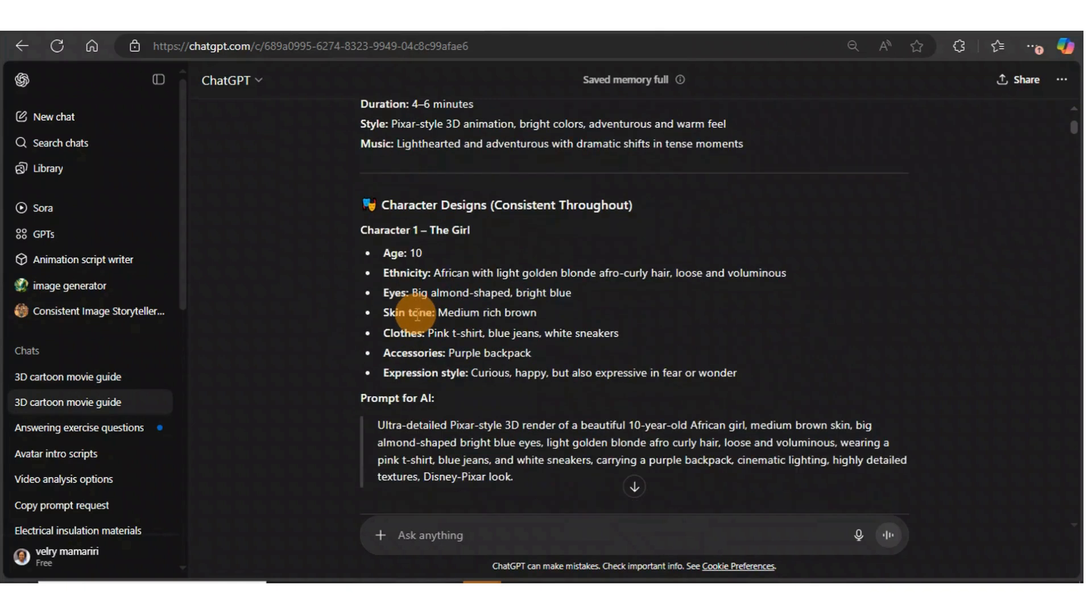
scroll(467, 385, "down", 3)
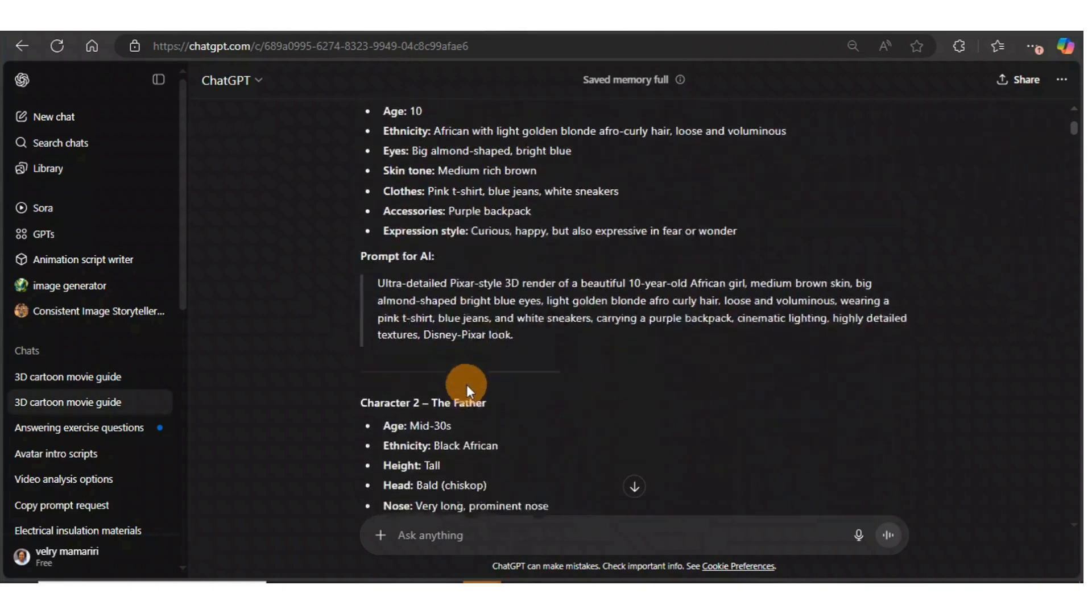
scroll(441, 406, "down", 1)
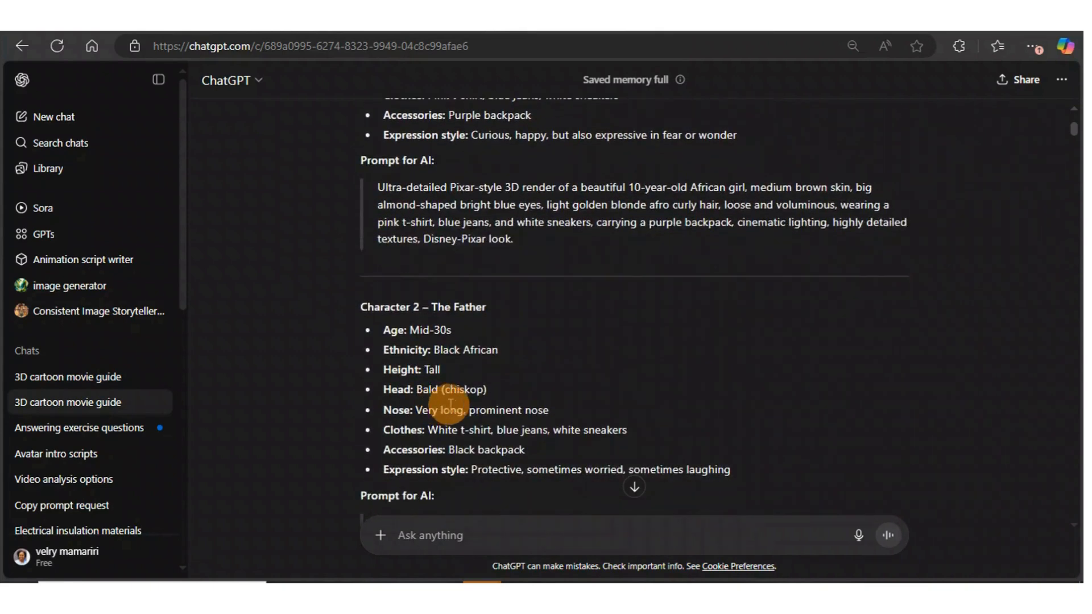
scroll(444, 408, "down", 1)
scroll(543, 428, "down", 1)
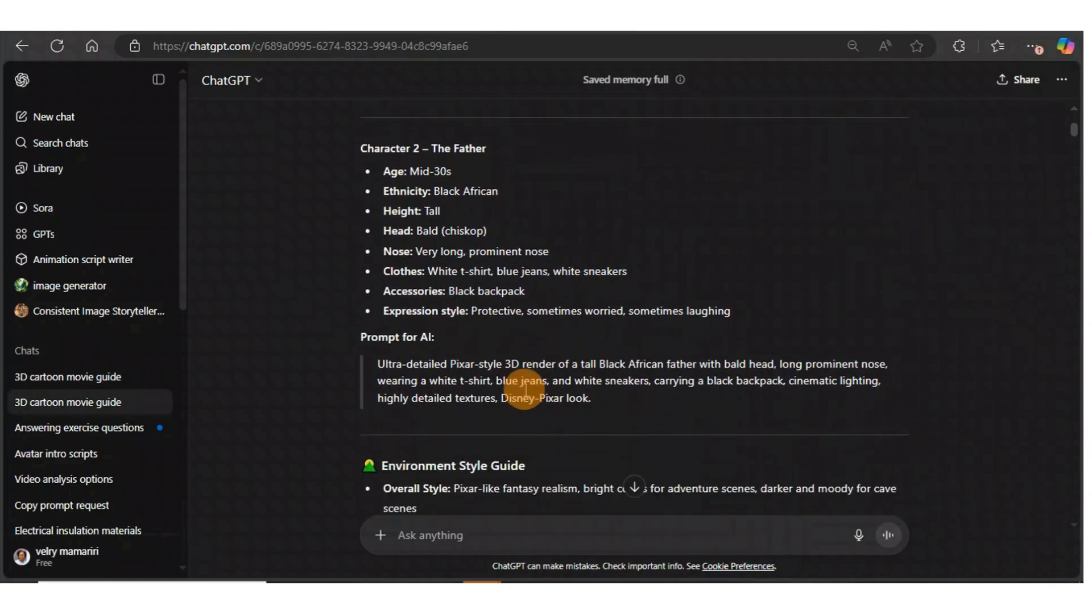
scroll(503, 369, "down", 1)
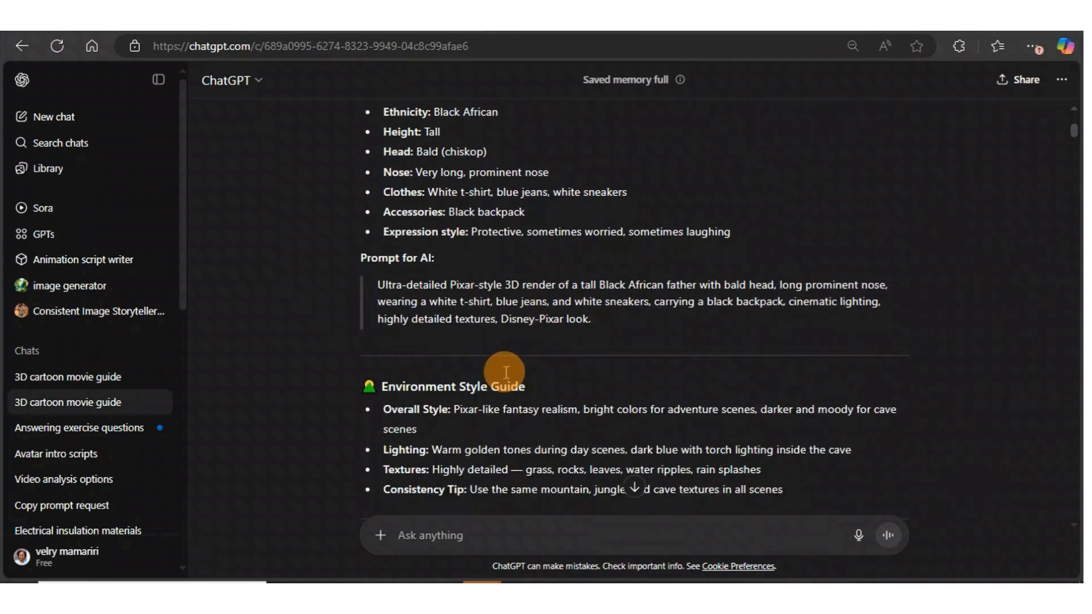
scroll(521, 409, "down", 1)
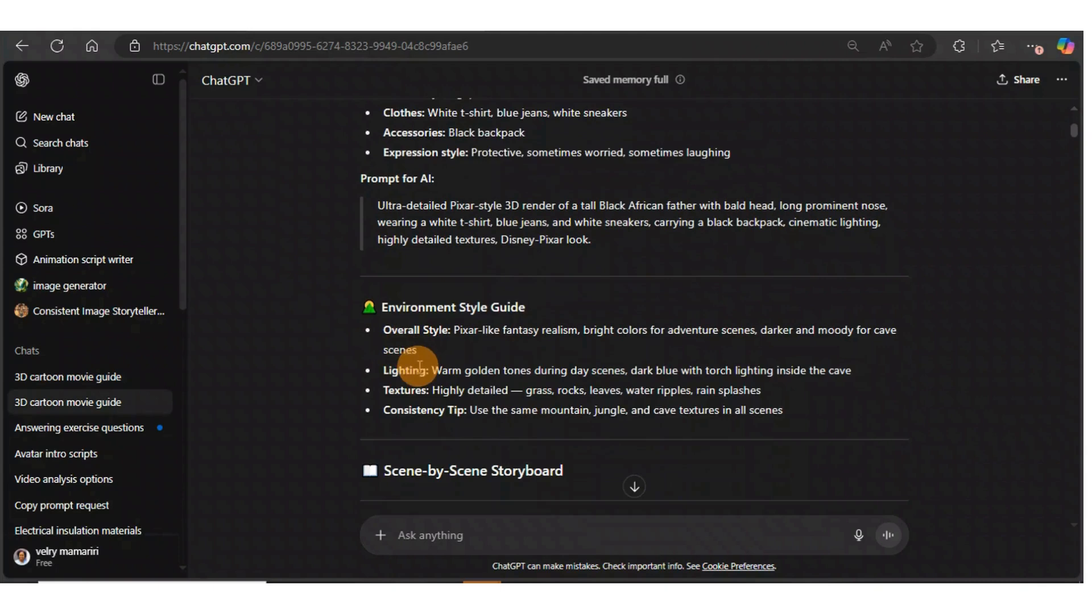
scroll(419, 366, "down", 1)
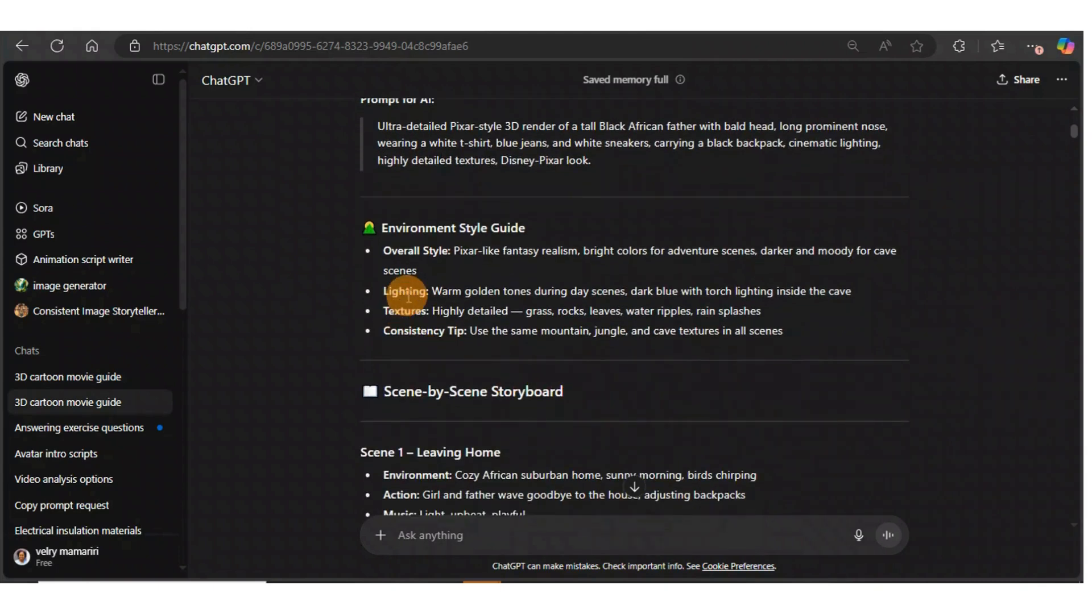
scroll(408, 297, "down", 1)
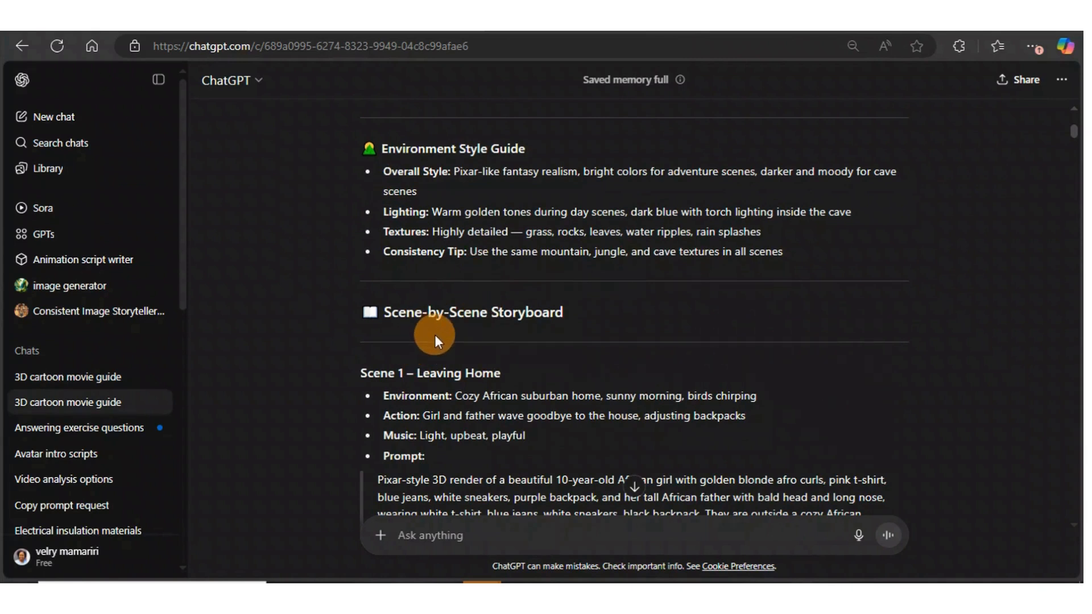
scroll(490, 354, "down", 1)
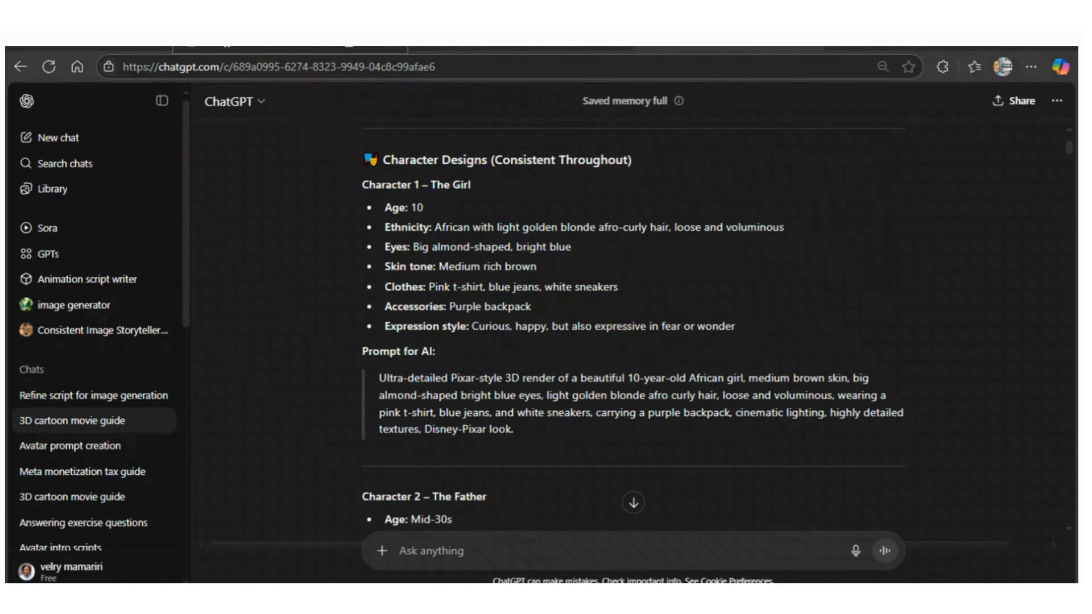
Switch to Whisk and start a new project
left_click(231, 49)
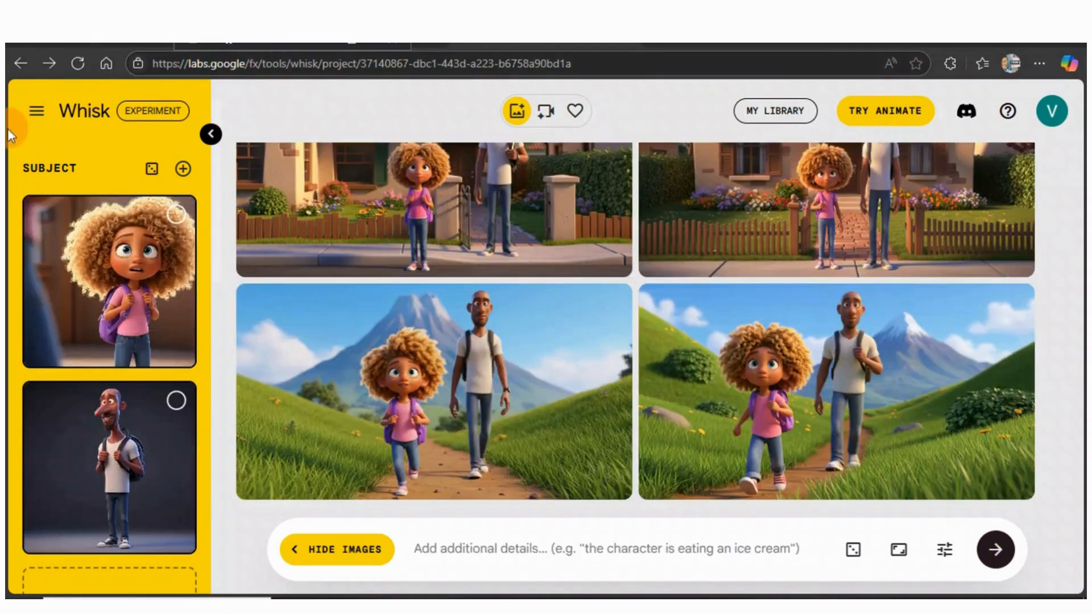
left_click(36, 112)
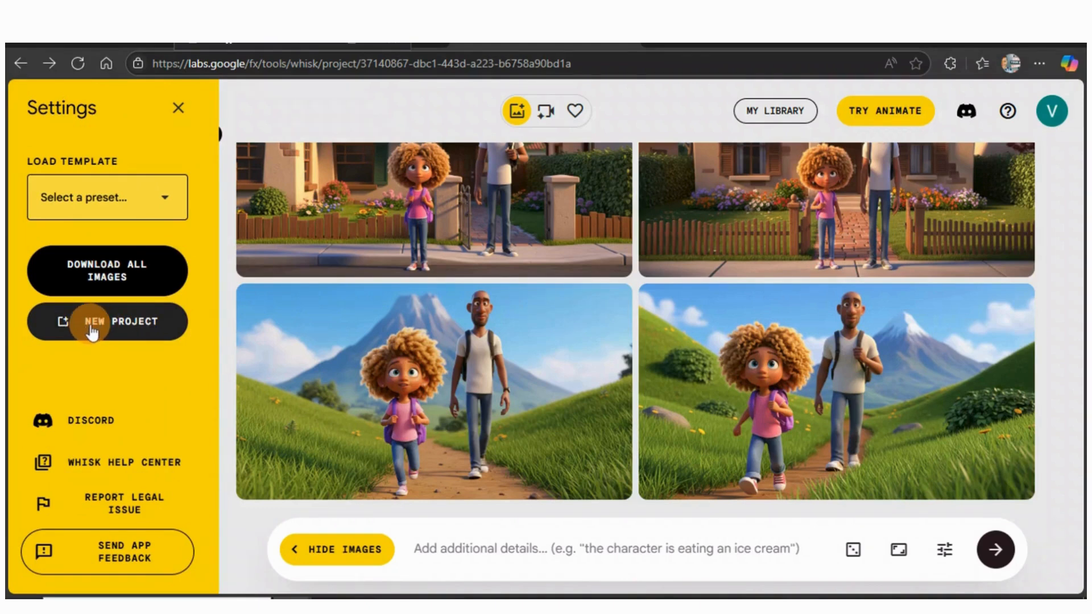
left_click(144, 327)
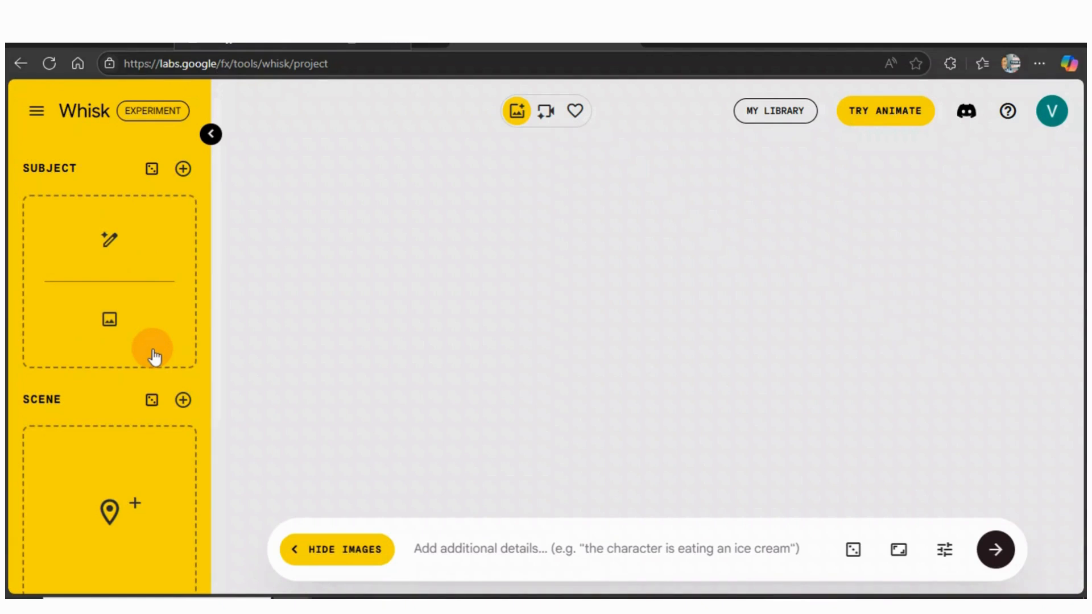
Add a second subject slot to the project
left_click(183, 170)
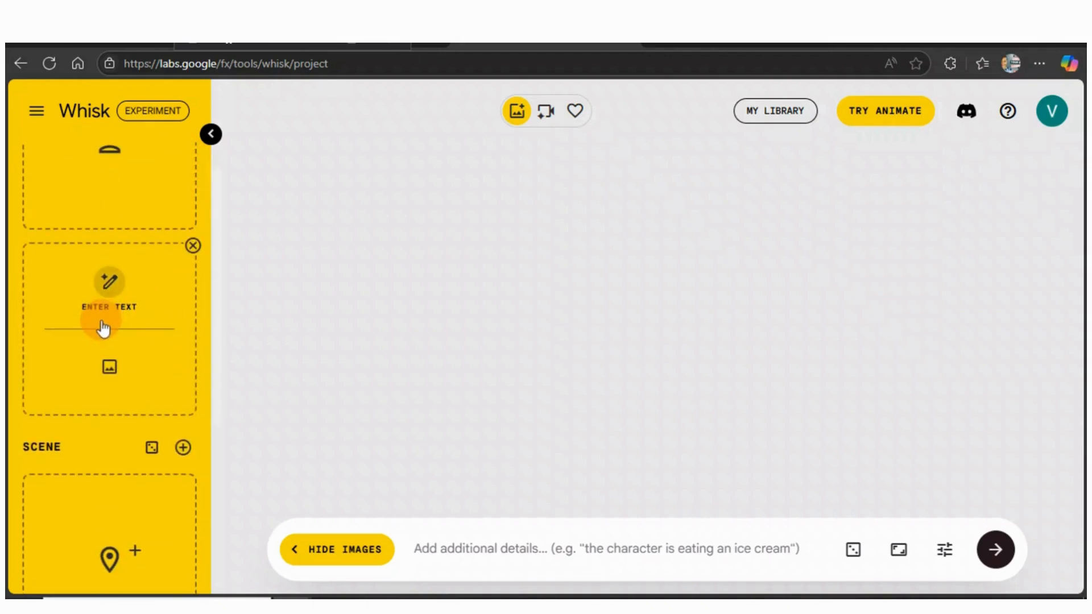
scroll(100, 323, "up", 2)
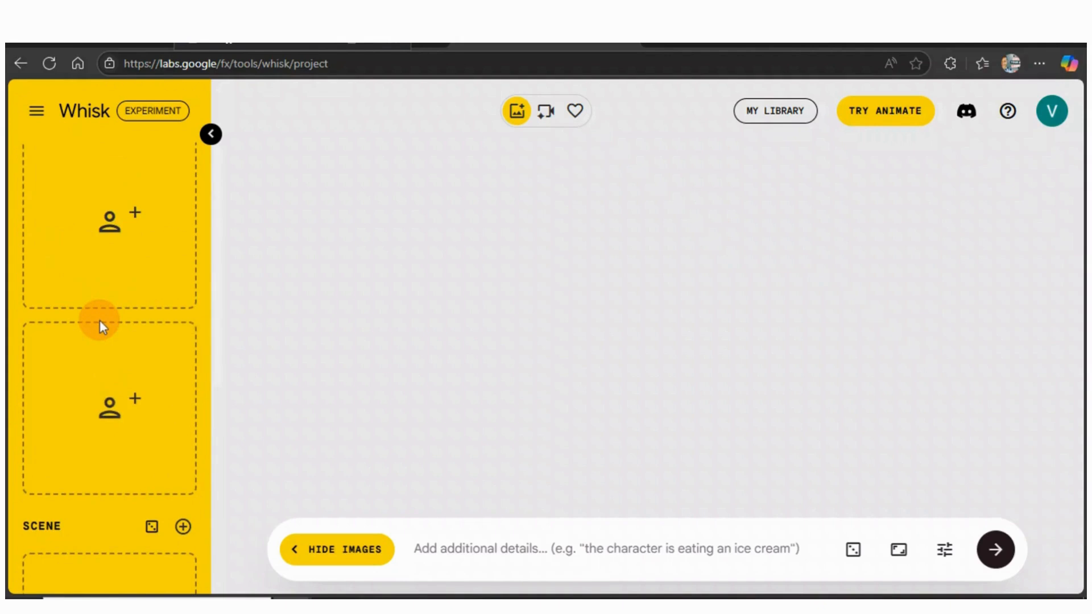
scroll(100, 312, "up", 1)
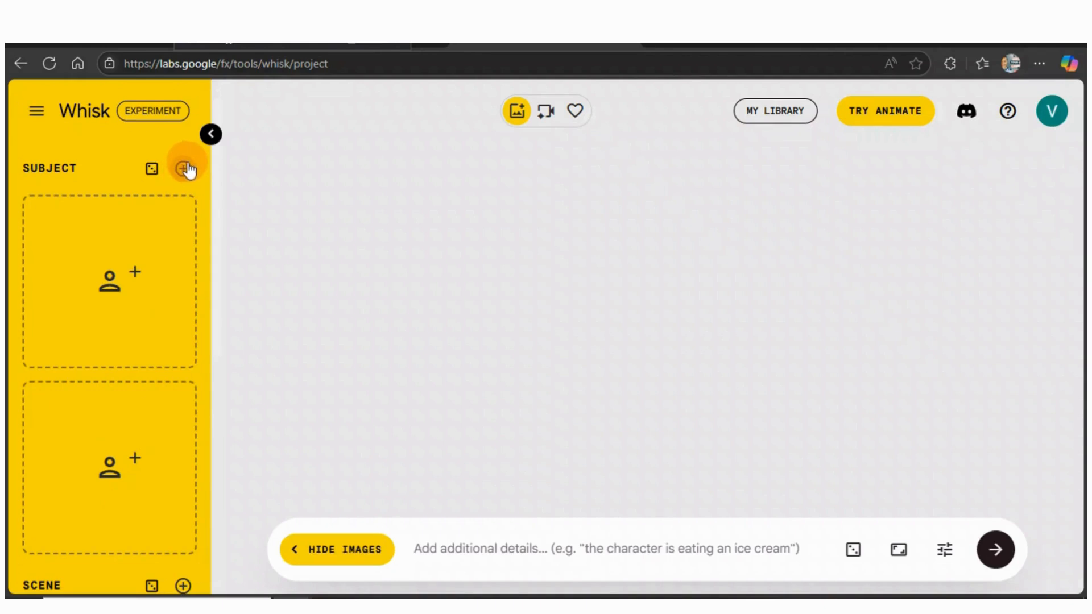
mouse_move(164, 270)
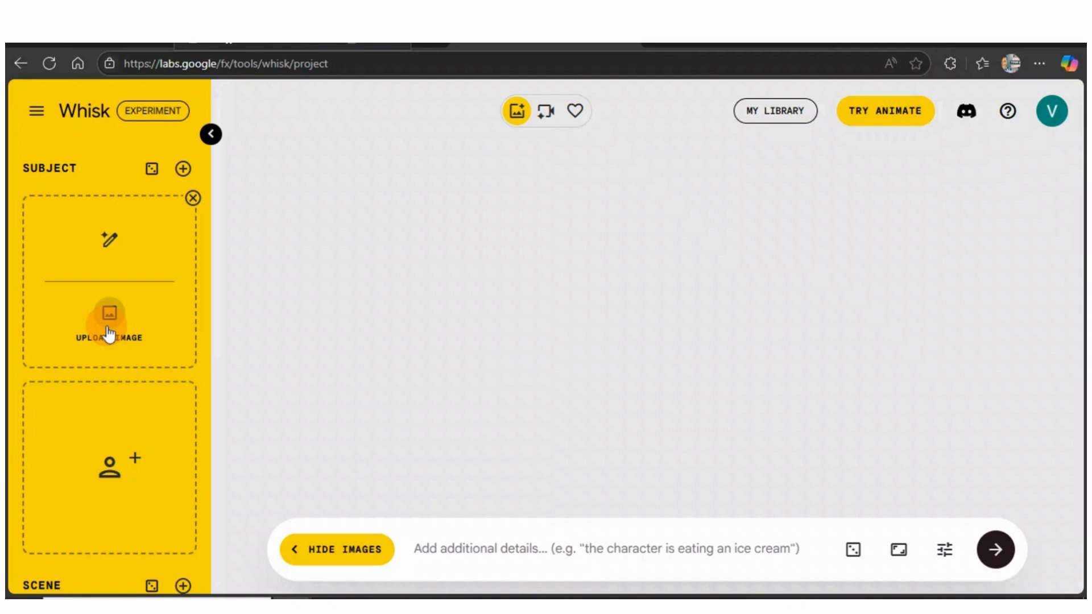
Copy the girl's character design and AI prompt from the guide in ChatGPT
left_click(223, 46)
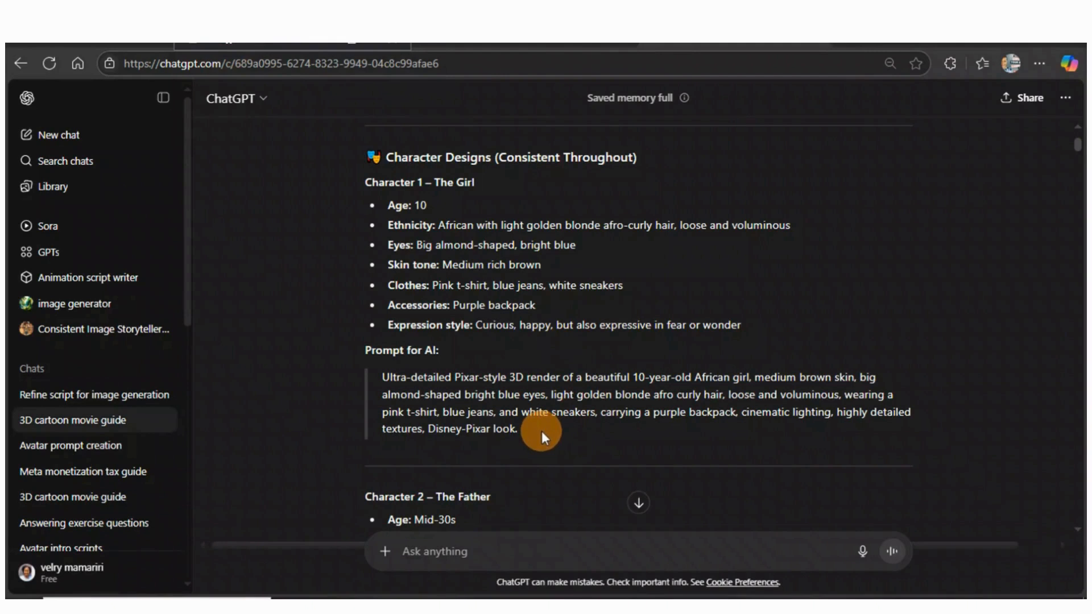
left_click_drag(394, 280, 515, 430)
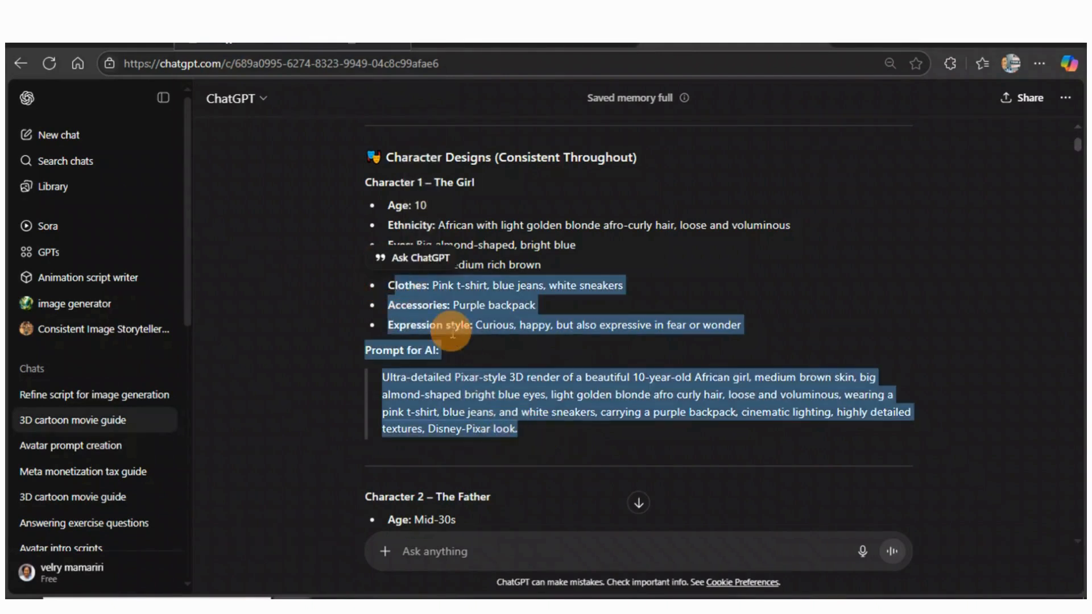
left_click(530, 431)
left_click_drag(531, 432, 381, 209)
left_click(411, 164)
left_click(493, 47)
Paste the girl's description as the first subject's text prompt and generate it
mouse_move(134, 288)
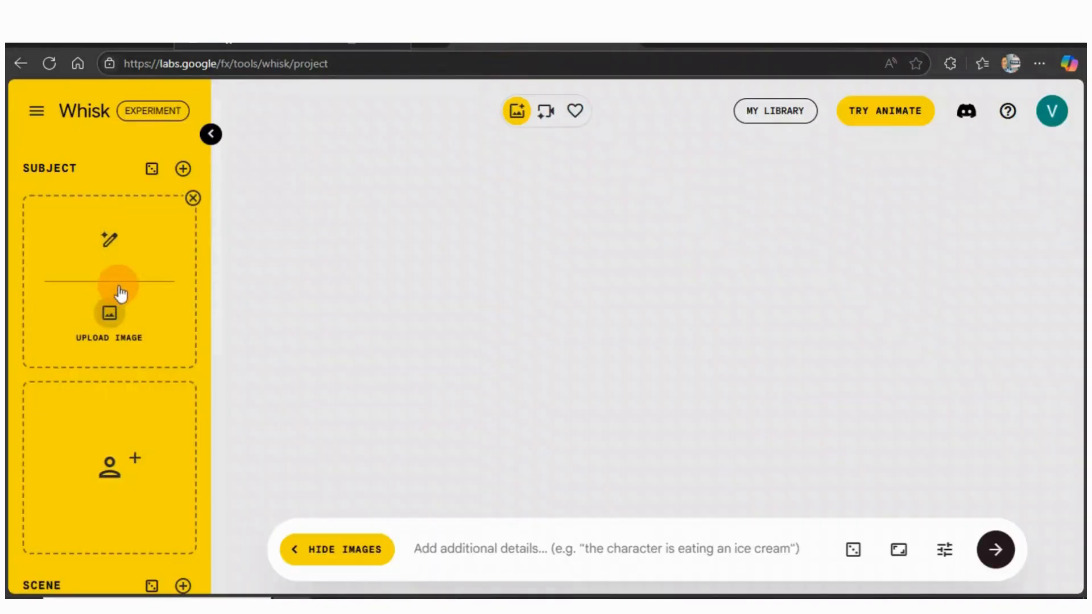
left_click(115, 257)
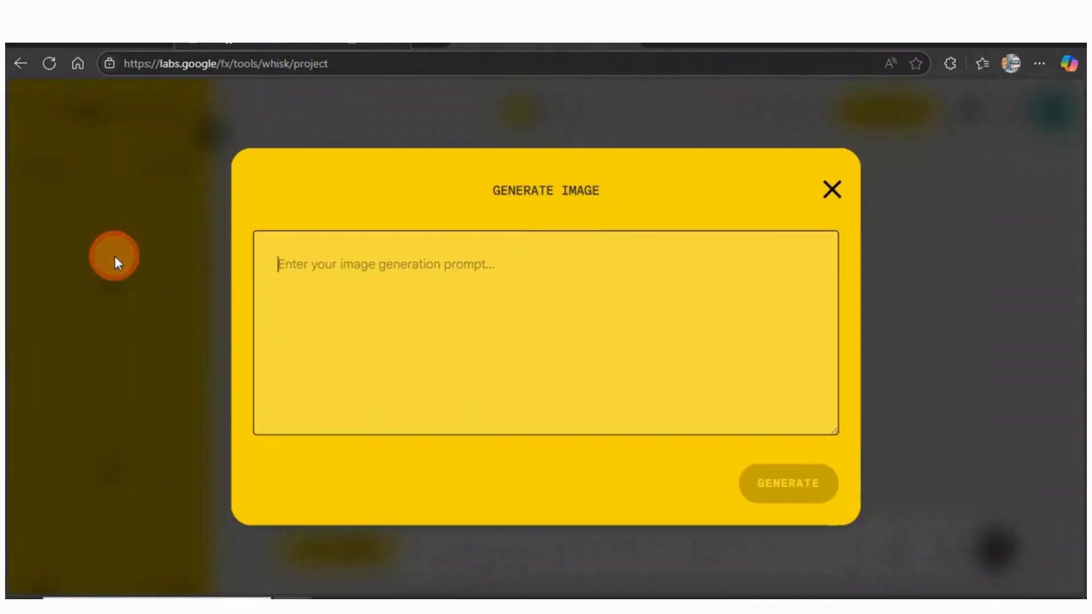
right_click(294, 269)
left_click(354, 381)
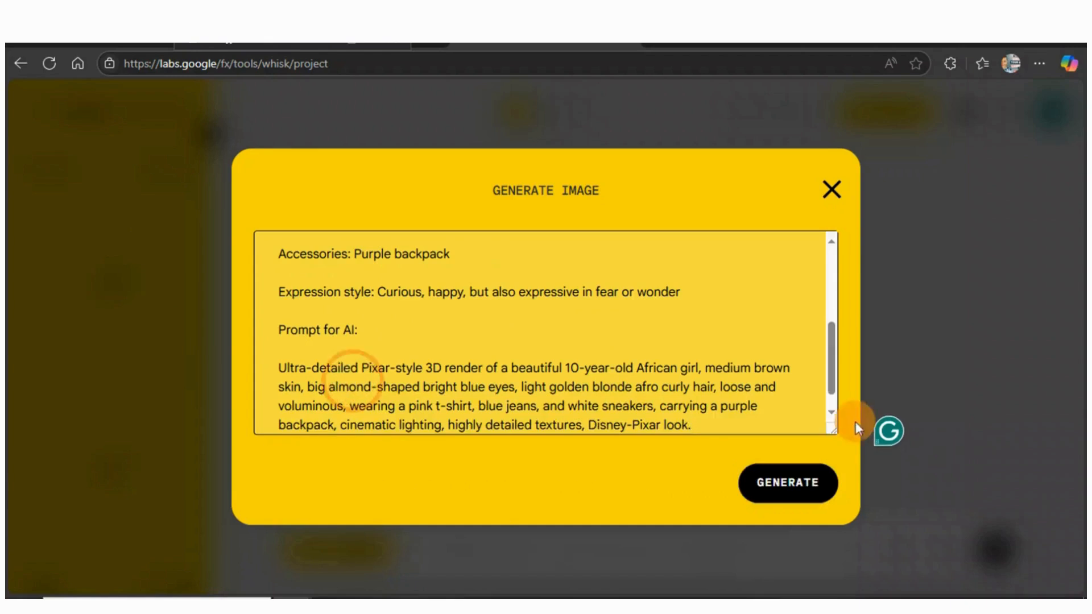
left_click(787, 483)
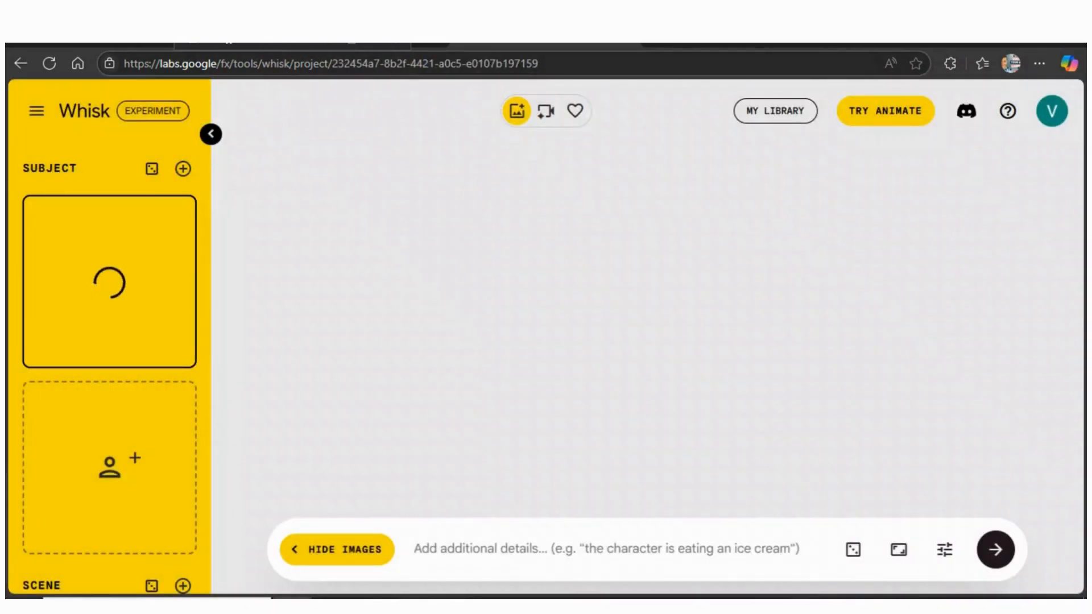
Copy the father's character design and AI prompt from the guide
left_click(671, 46)
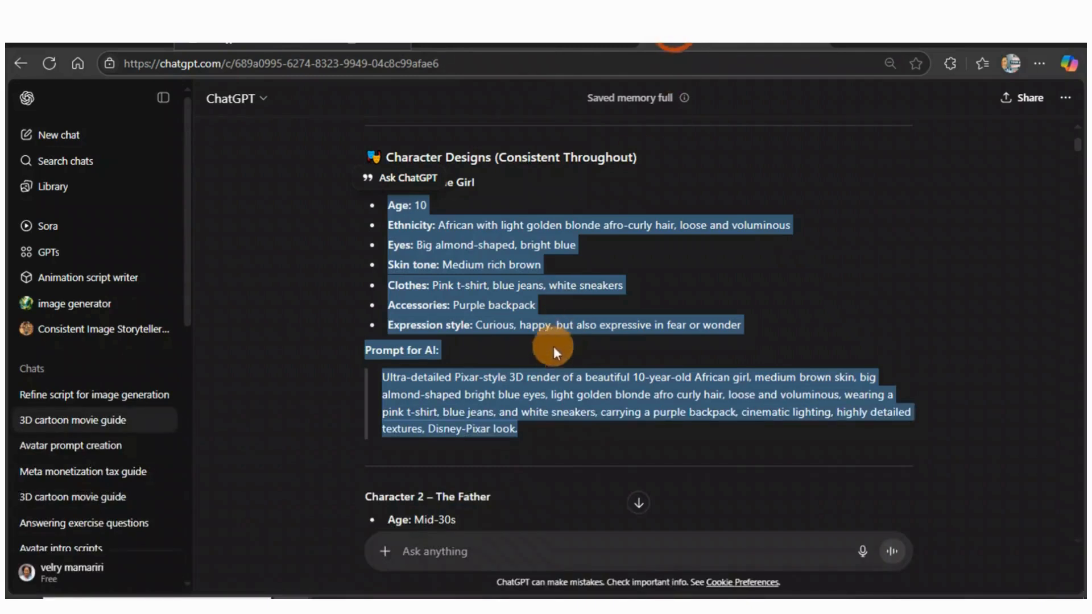
scroll(552, 364, "down", 5)
scroll(512, 420, "down", 1)
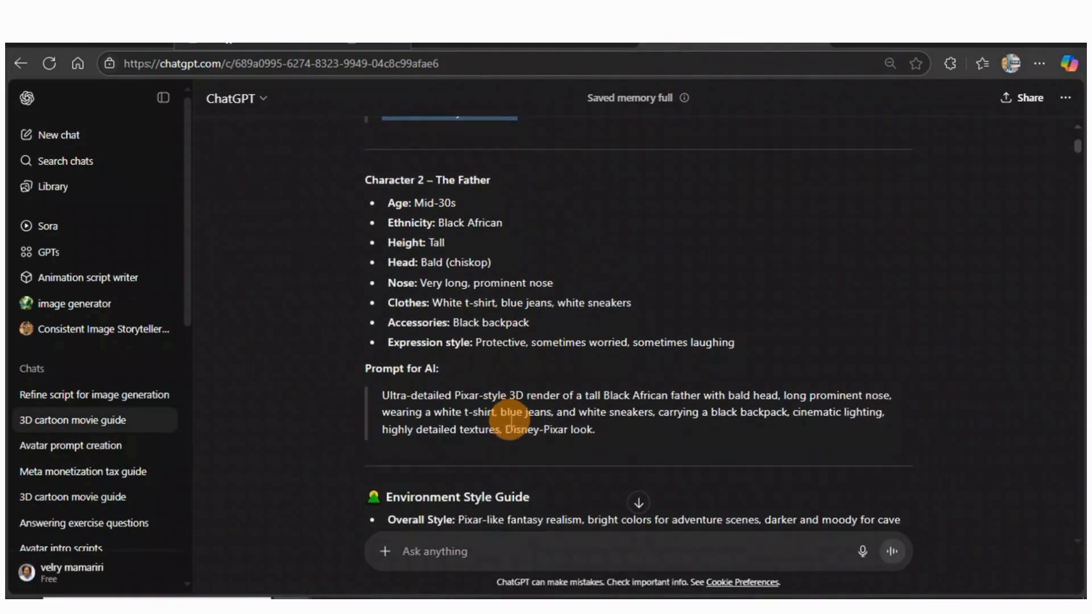
left_click_drag(609, 436, 383, 196)
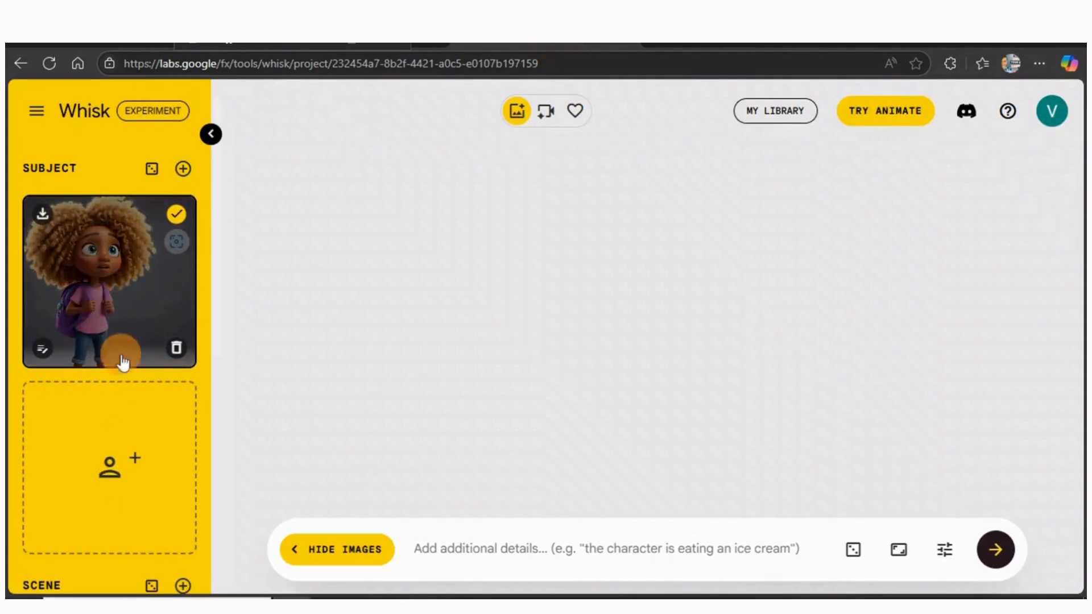
Paste the father's description into the second subject's text prompt
mouse_move(141, 442)
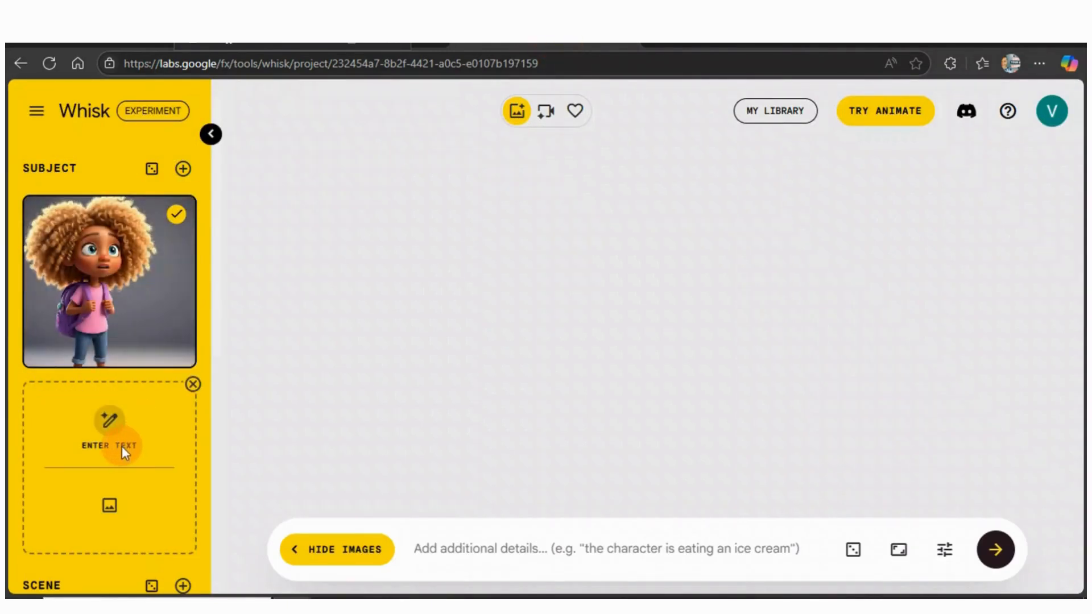
left_click(119, 439)
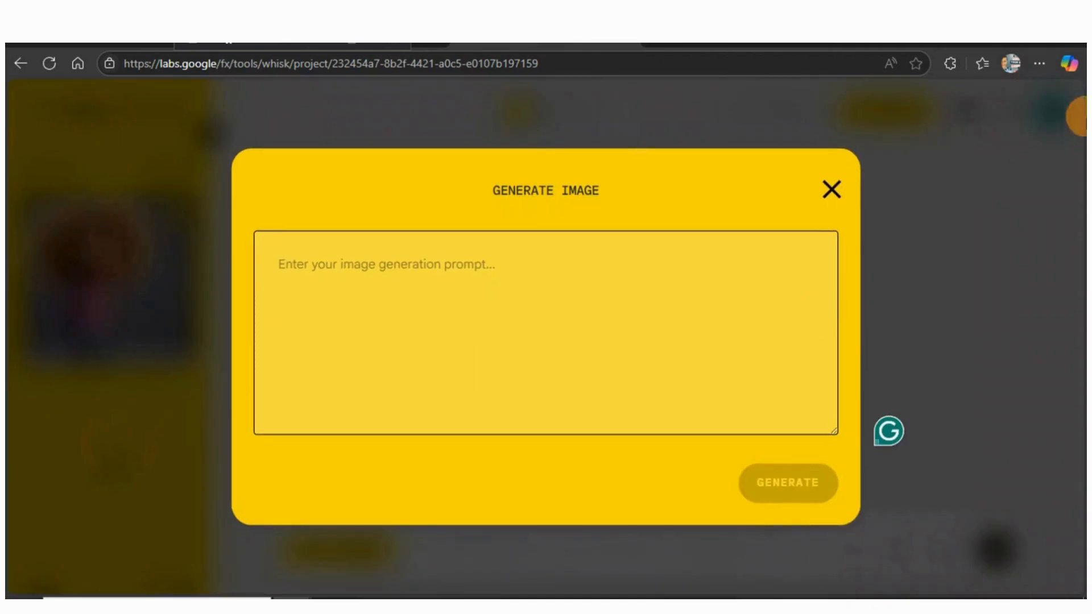
right_click(307, 264)
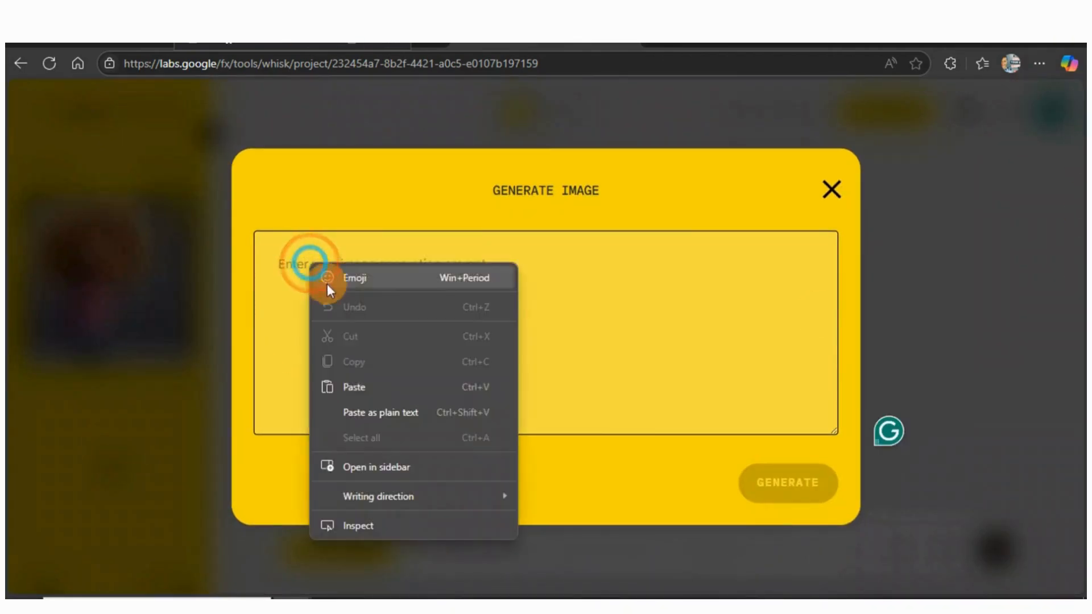
left_click(359, 389)
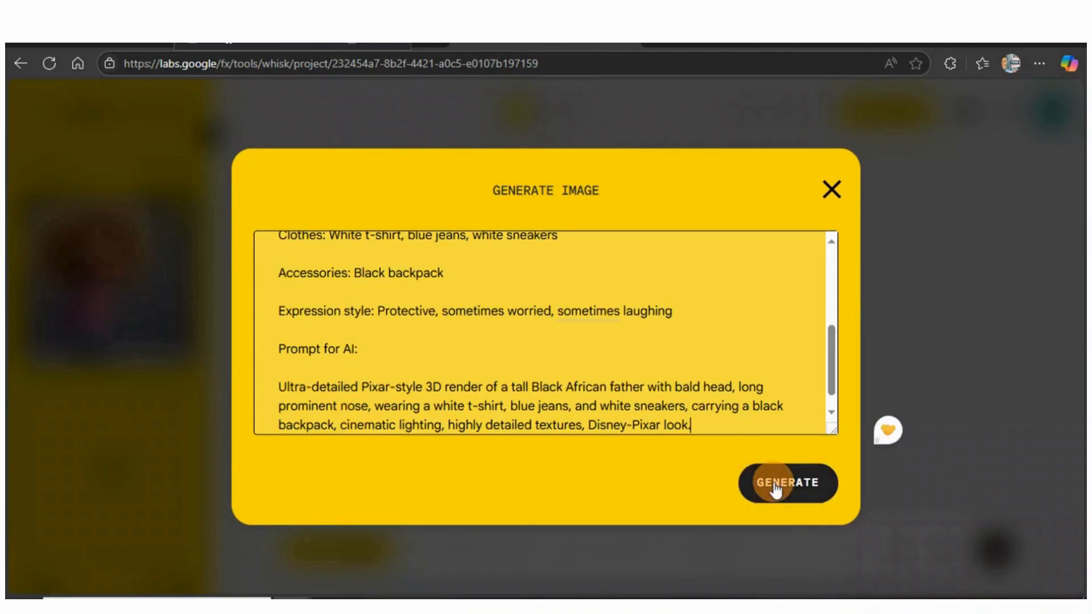
Replace "father" with "man" in the prompt and generate the second subject
left_click(645, 388)
key("BackSpace")
key("BackSpace")
key("BackSpace")
key("BackSpace")
key("BackSpace")
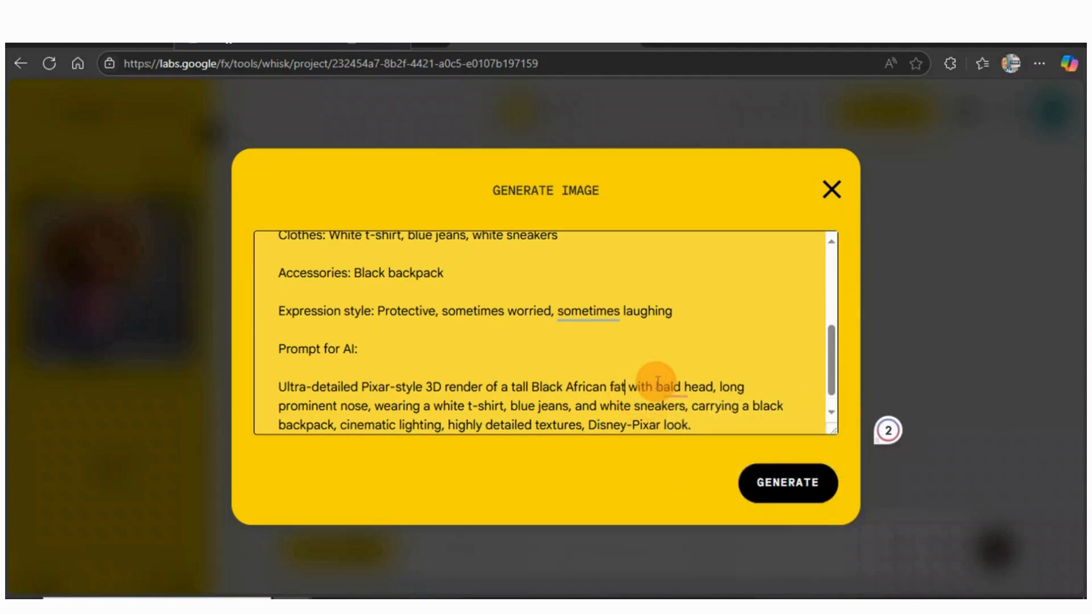
key("BackSpace")
type("man")
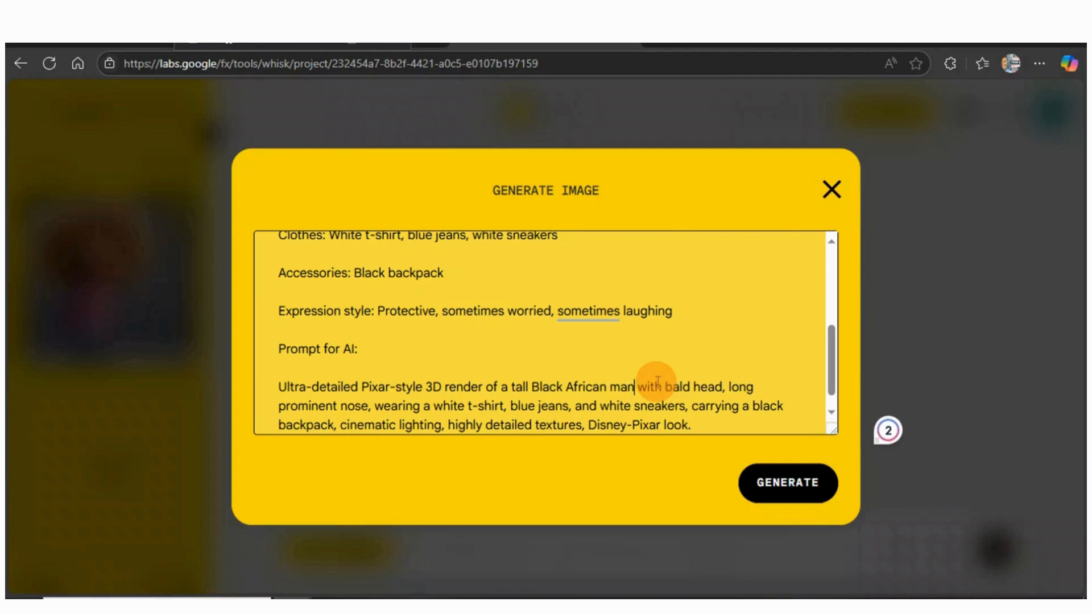
left_click(750, 484)
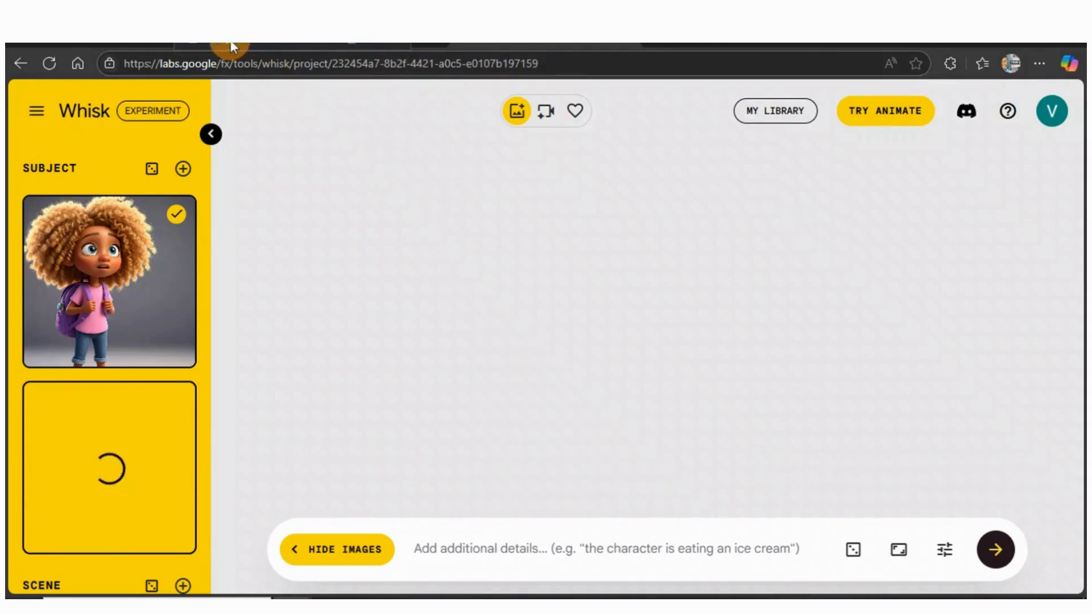
mouse_move(146, 290)
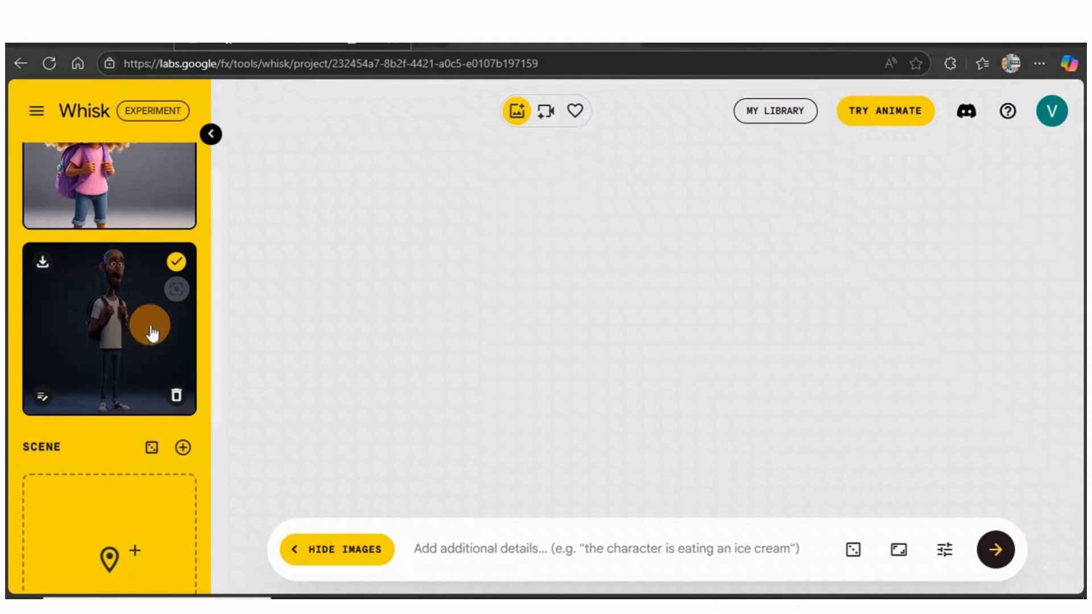
scroll(108, 370, "down", 2)
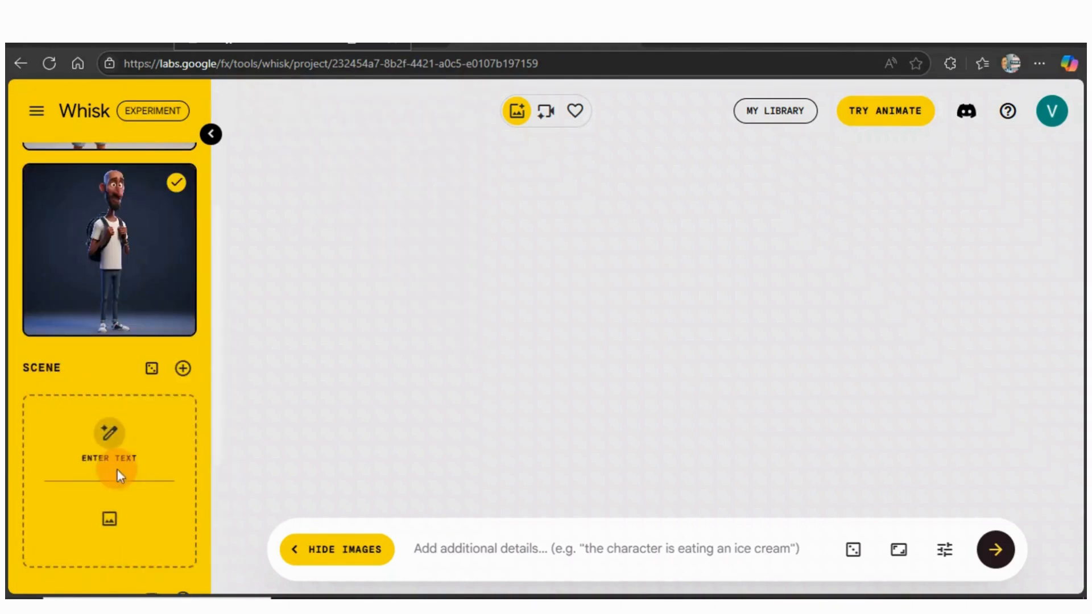
mouse_move(73, 437)
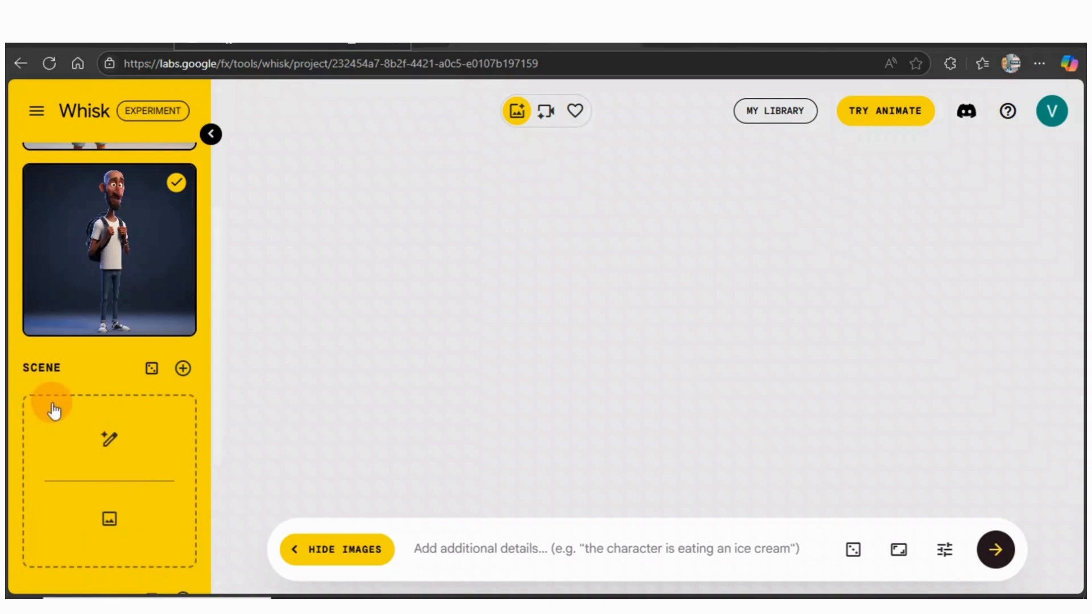
Paste the cozy African suburban home description as the scene's text prompt and generate the scene image
left_click(107, 438)
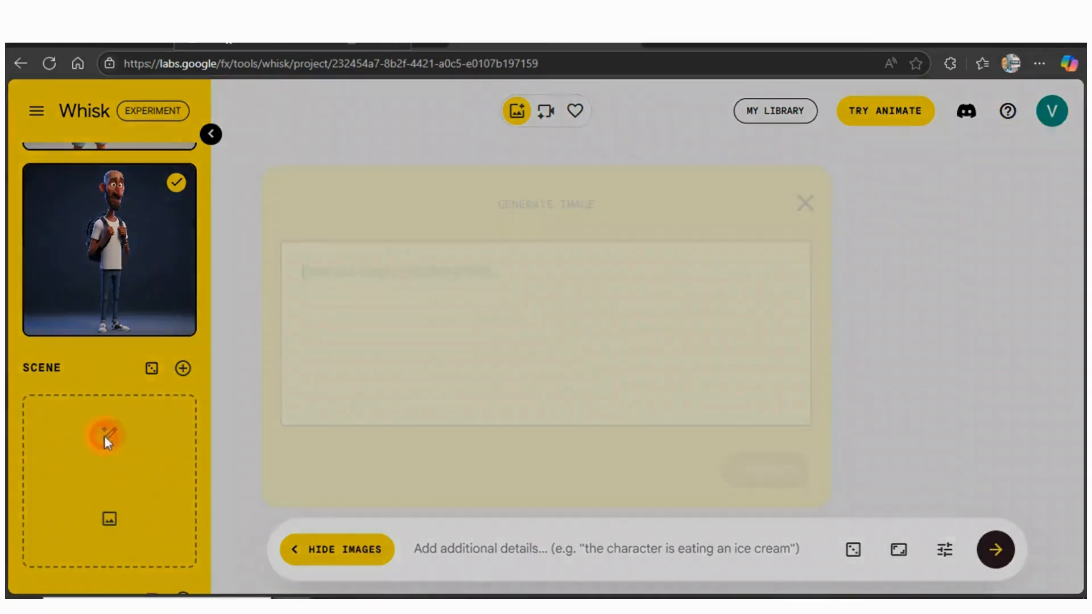
right_click(310, 261)
left_click(373, 387)
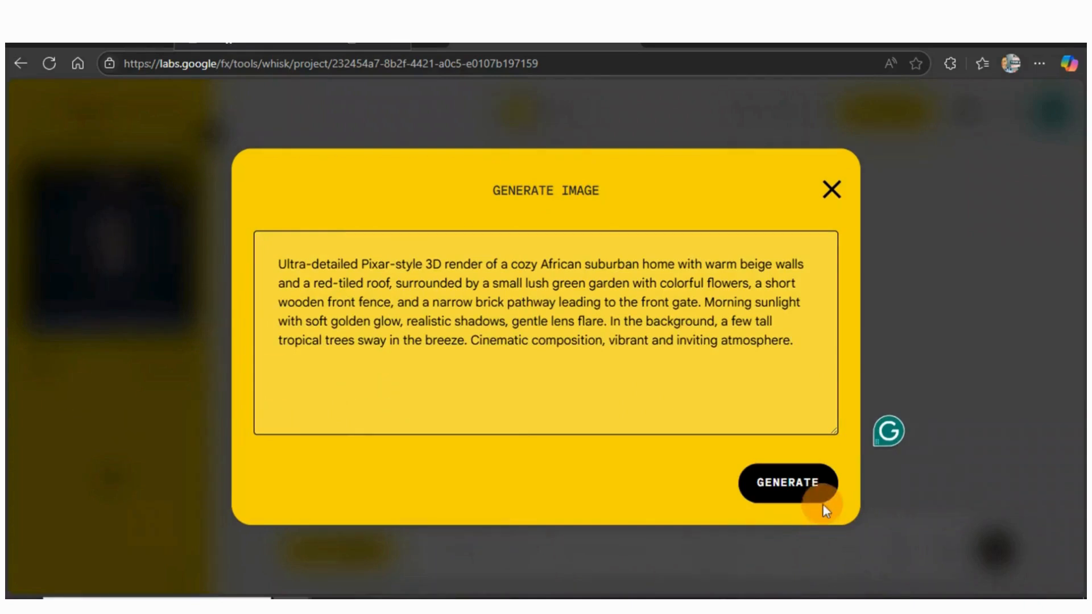
left_click(792, 488)
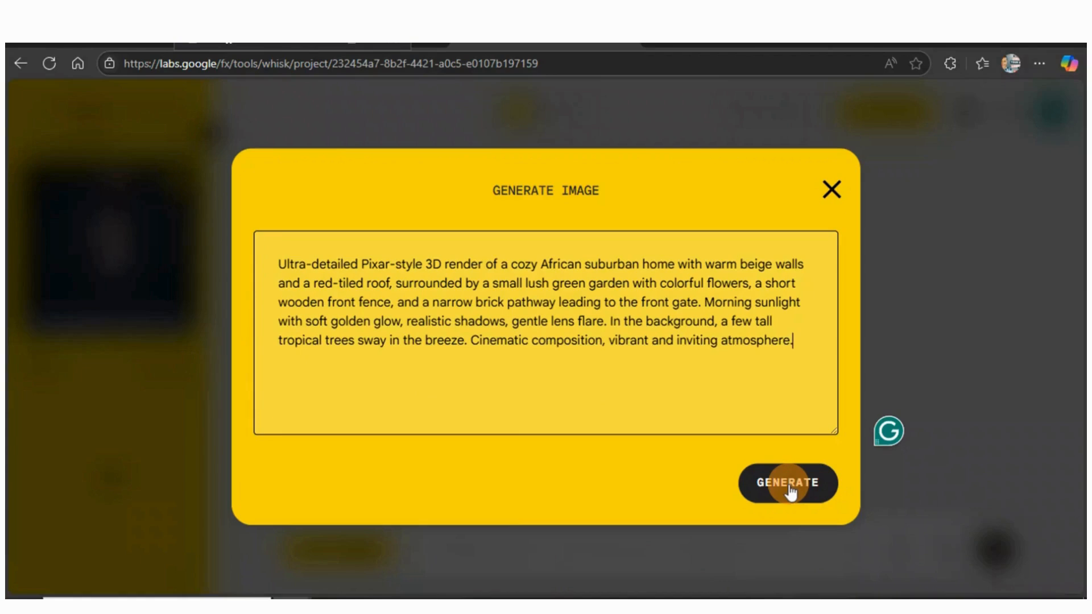
left_click(791, 489)
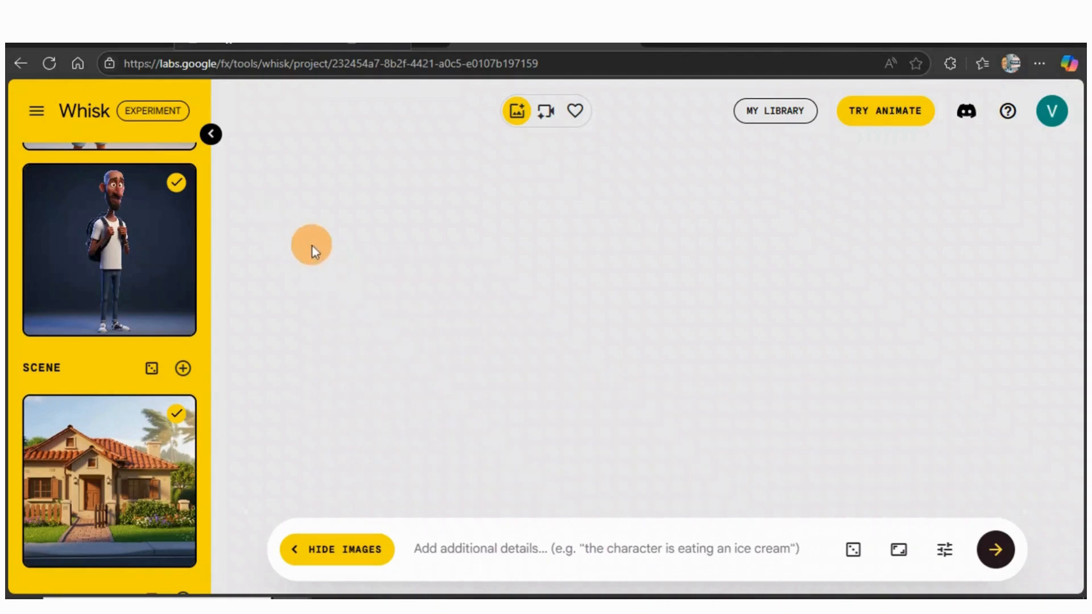
Copy Scene 1's image prompt from the ChatGPT guide and paste it into the Whisk details prompt
left_click(229, 46)
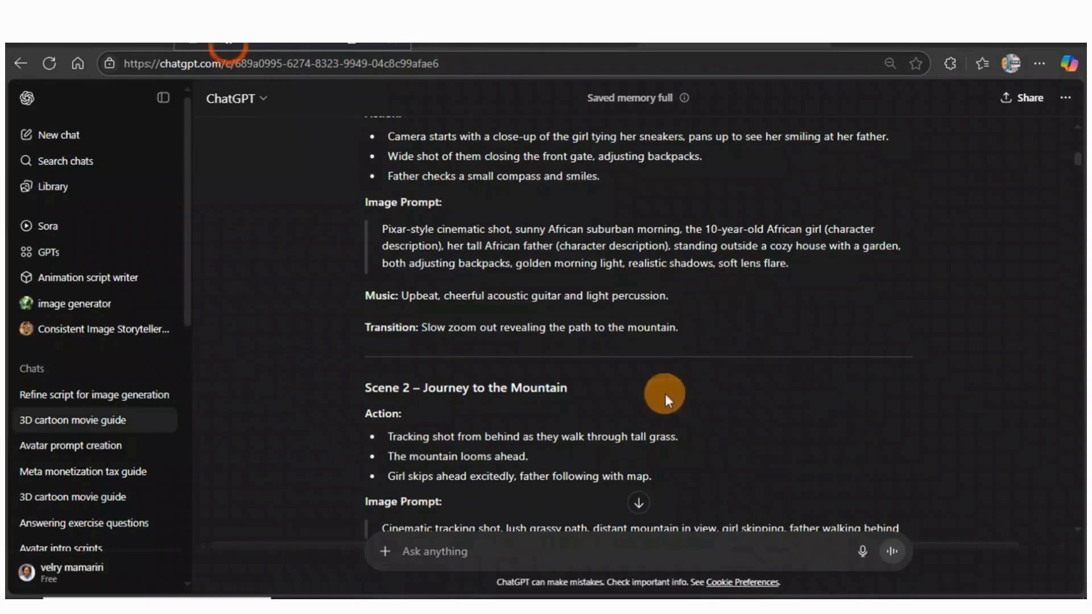
left_click_drag(797, 271, 471, 239)
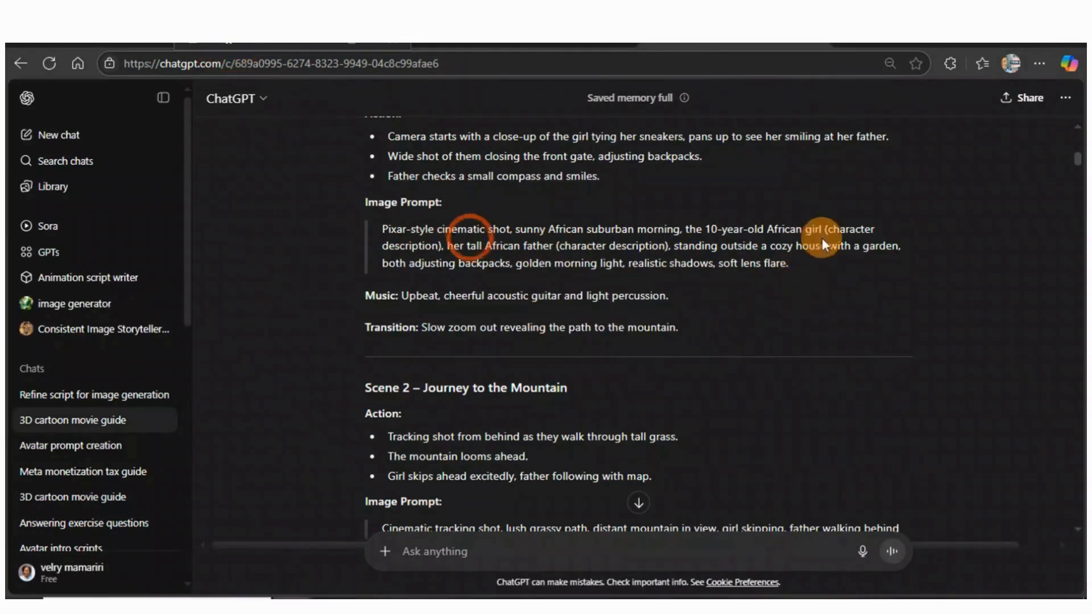
left_click(811, 298)
left_click_drag(790, 265, 379, 229)
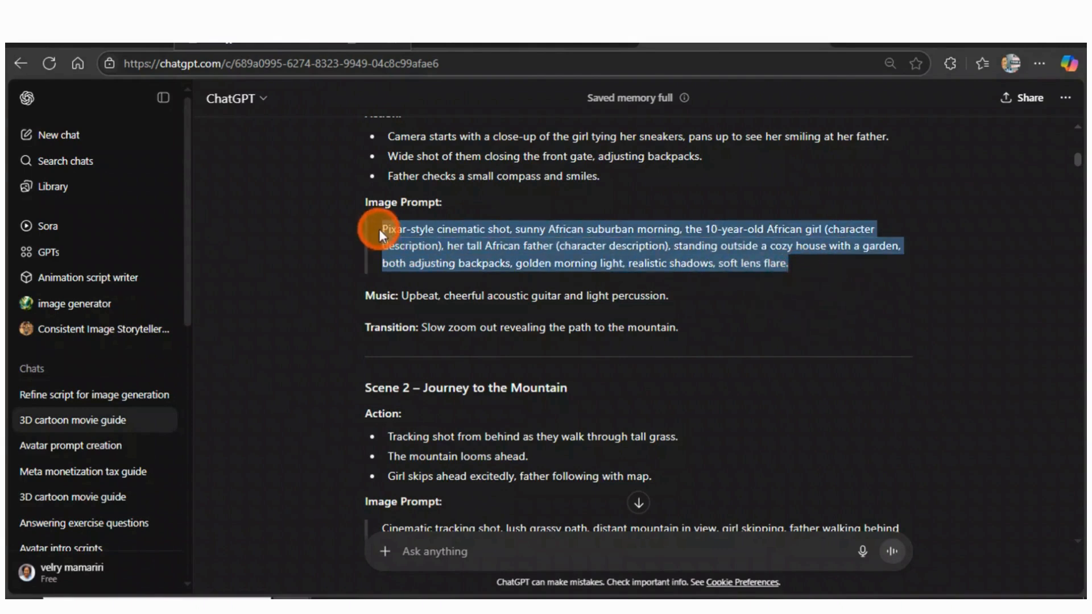
left_click(408, 175)
left_click(492, 46)
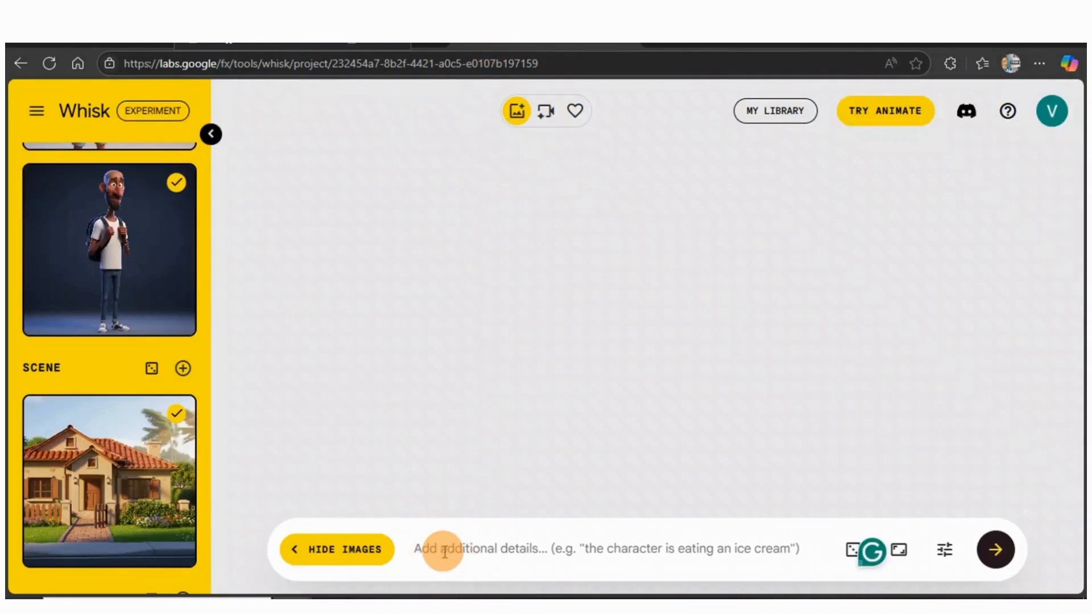
right_click(444, 551)
left_click(497, 402)
Keep both character subjects and the house scene selected and generate the Scene 1 images
scroll(180, 329, "up", 2)
left_click(178, 323)
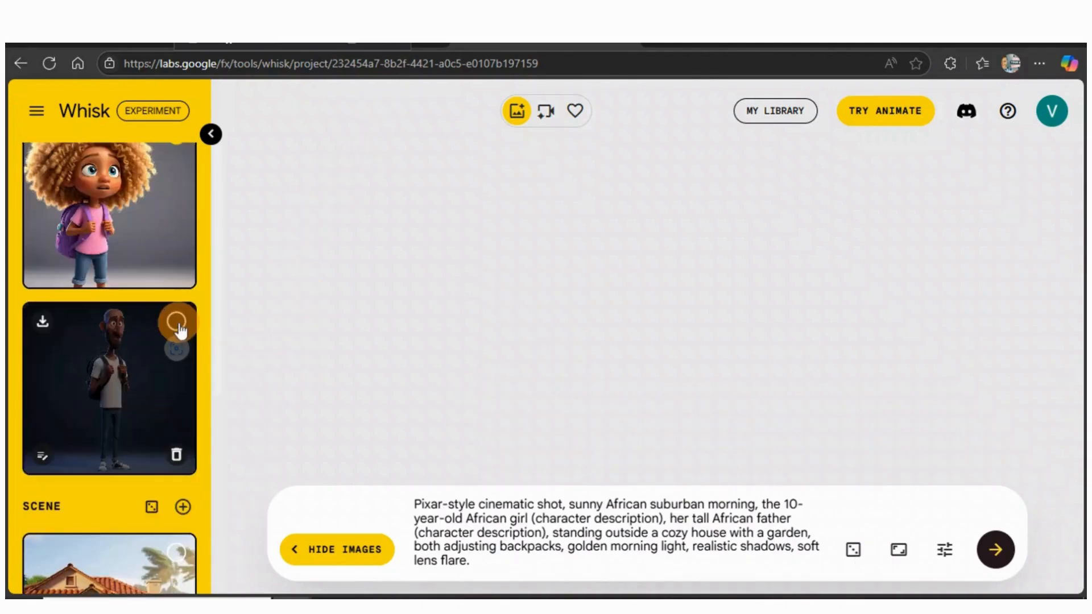
left_click(177, 324)
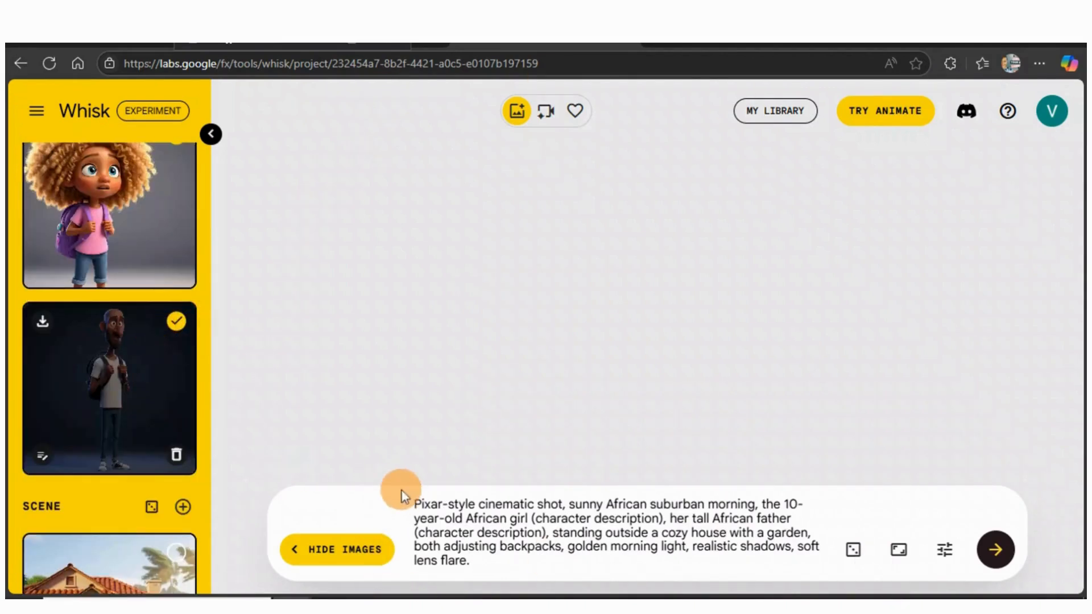
scroll(117, 341, "up", 1)
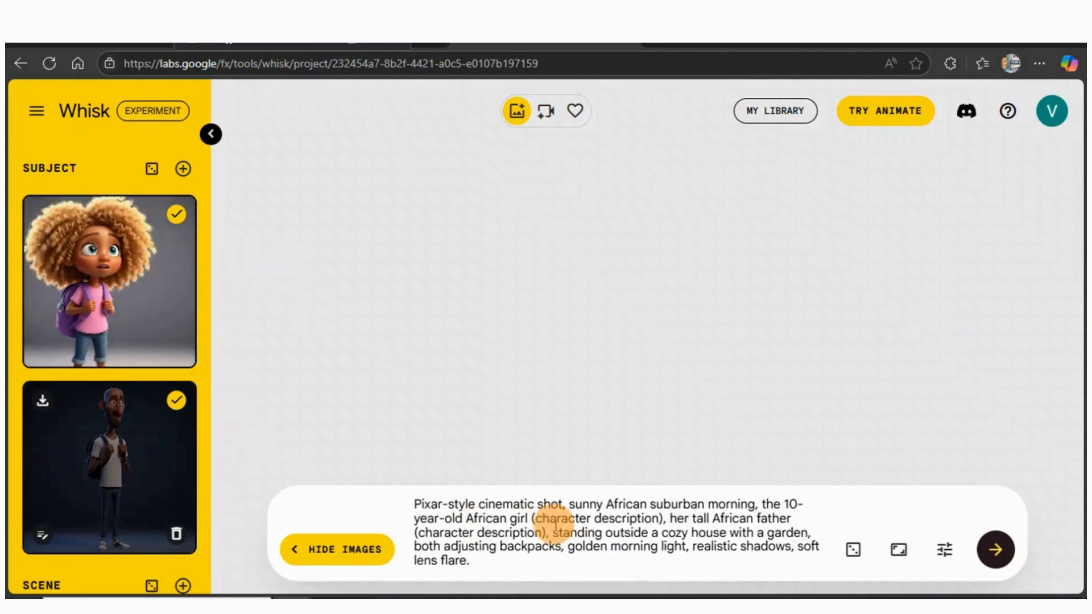
left_click(176, 217)
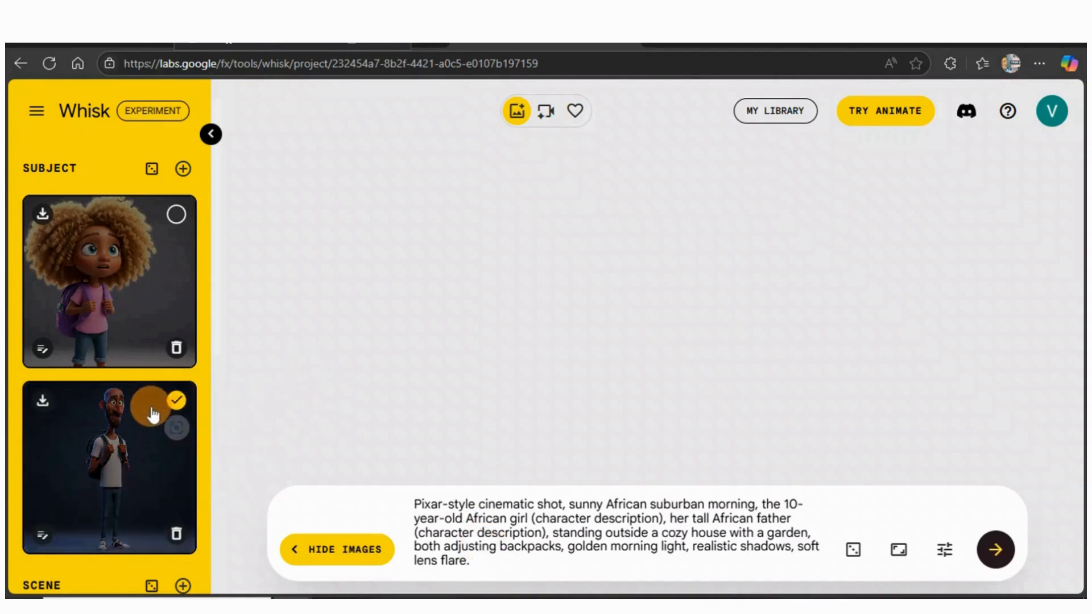
scroll(173, 404, "down", 3)
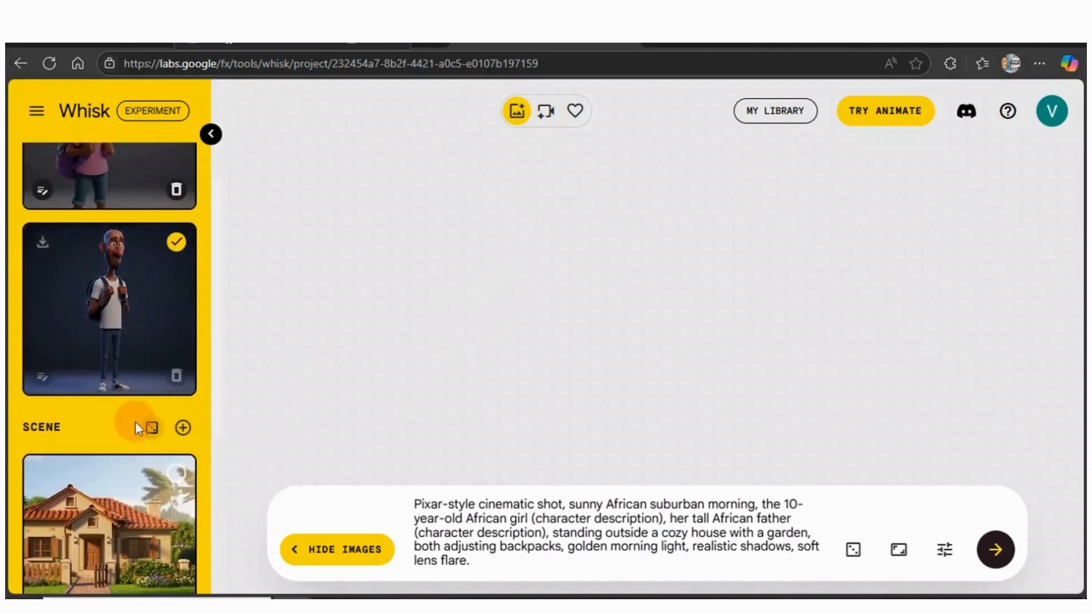
left_click(175, 474)
scroll(157, 421, "up", 3)
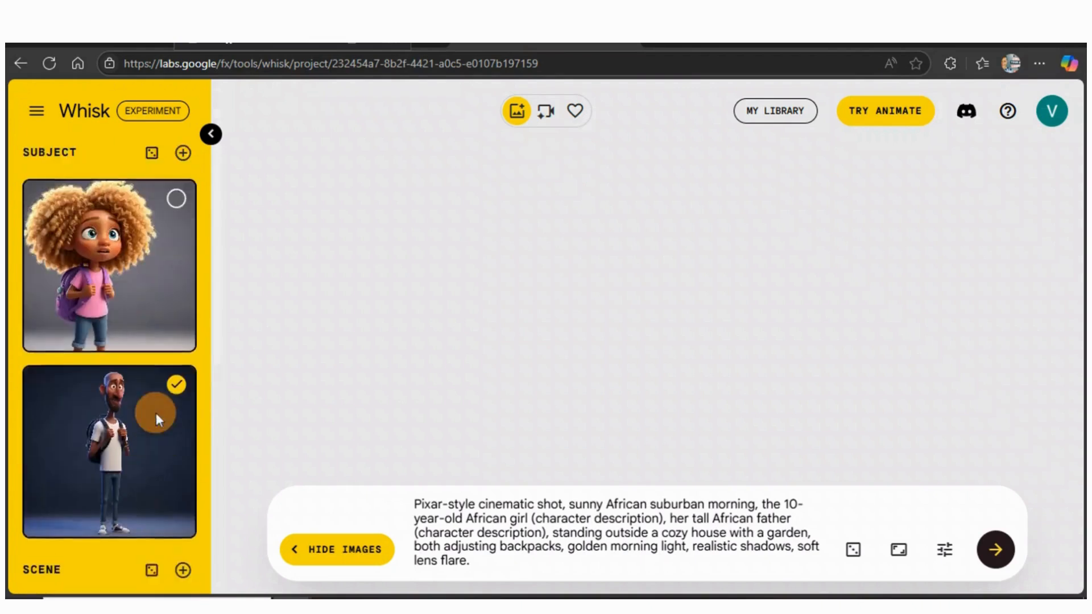
left_click(177, 218)
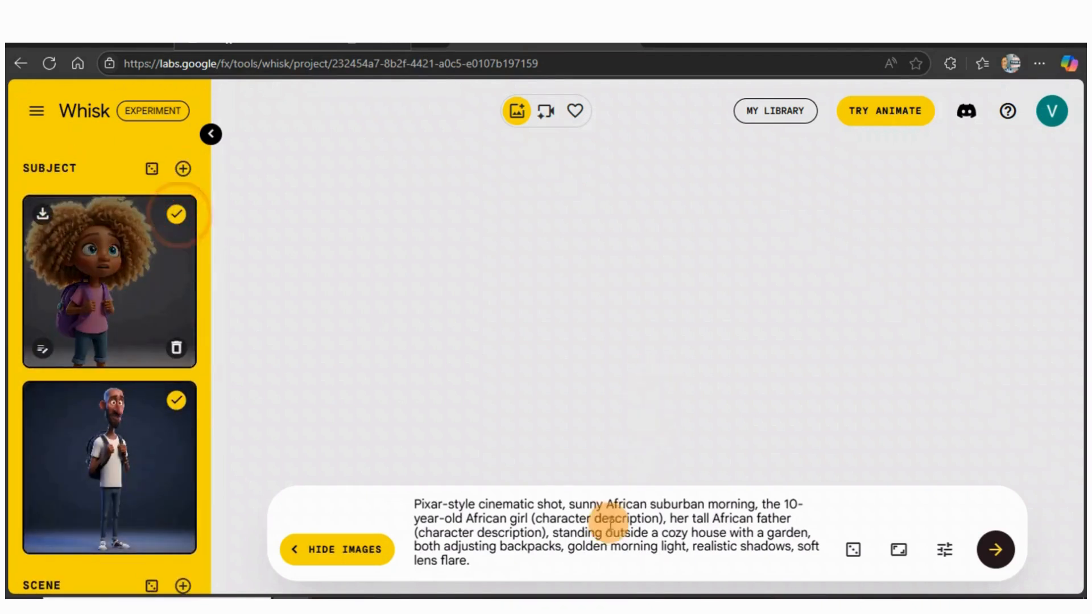
left_click(997, 549)
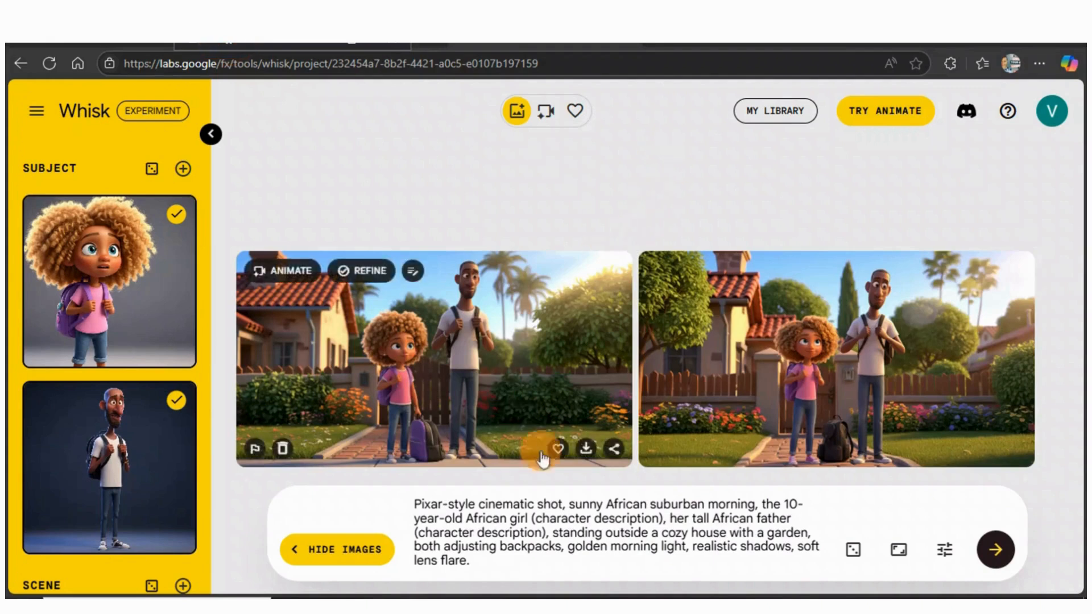
Replace the prompt with the Scene 2 tracking-shot prompt about the grassy path and distant mountain
left_click_drag(482, 549, 420, 504)
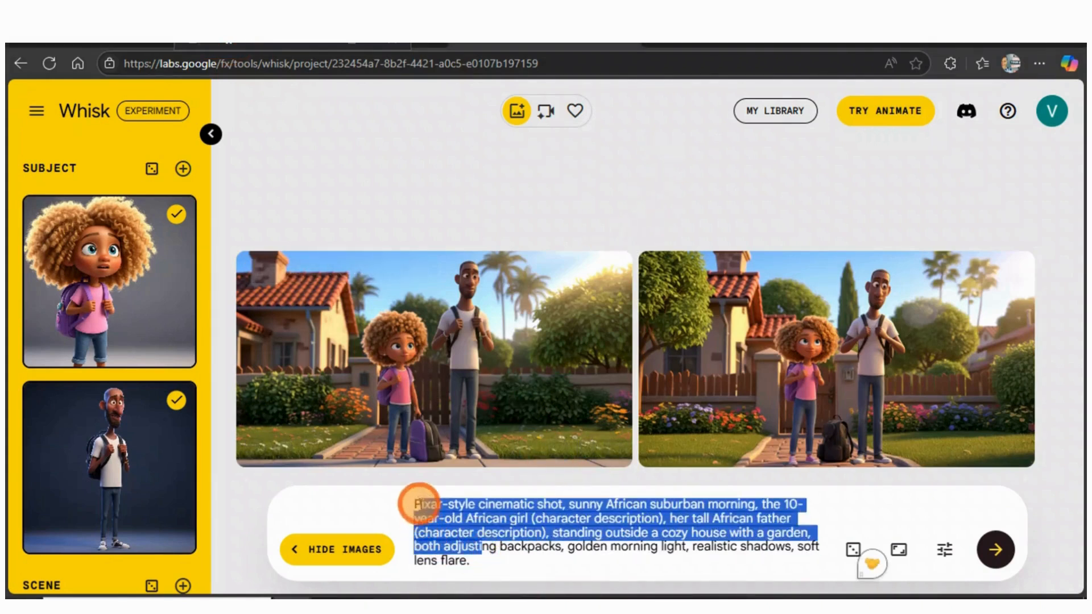
key("BackSpace")
left_click(820, 540)
left_click_drag(819, 541, 392, 517)
key("BackSpace")
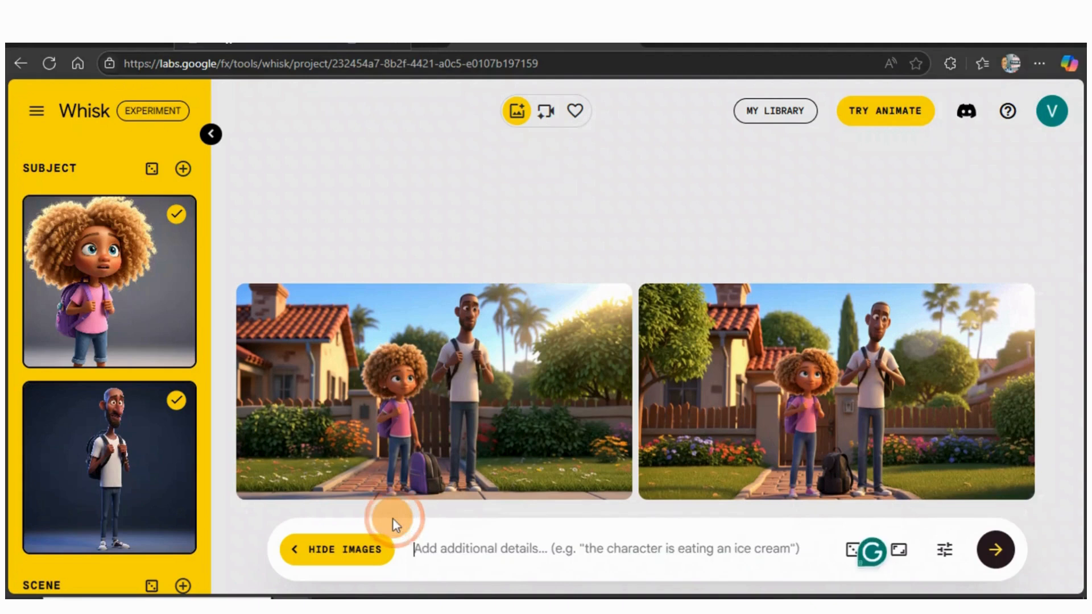
right_click(426, 545)
left_click(468, 391)
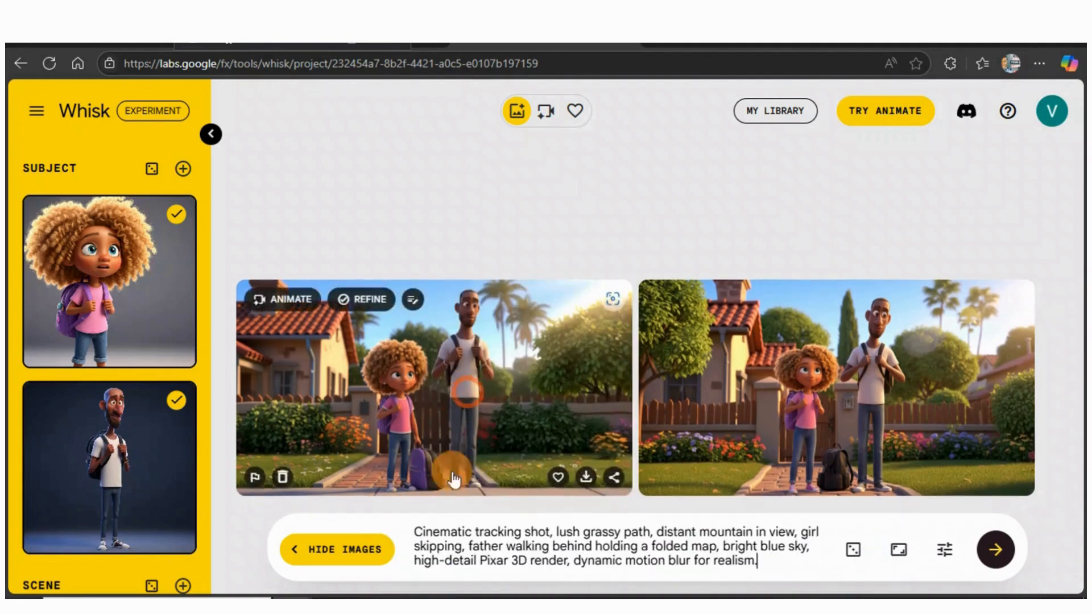
Deselect the house scene image and generate the Scene 2 images
scroll(102, 427, "down", 4)
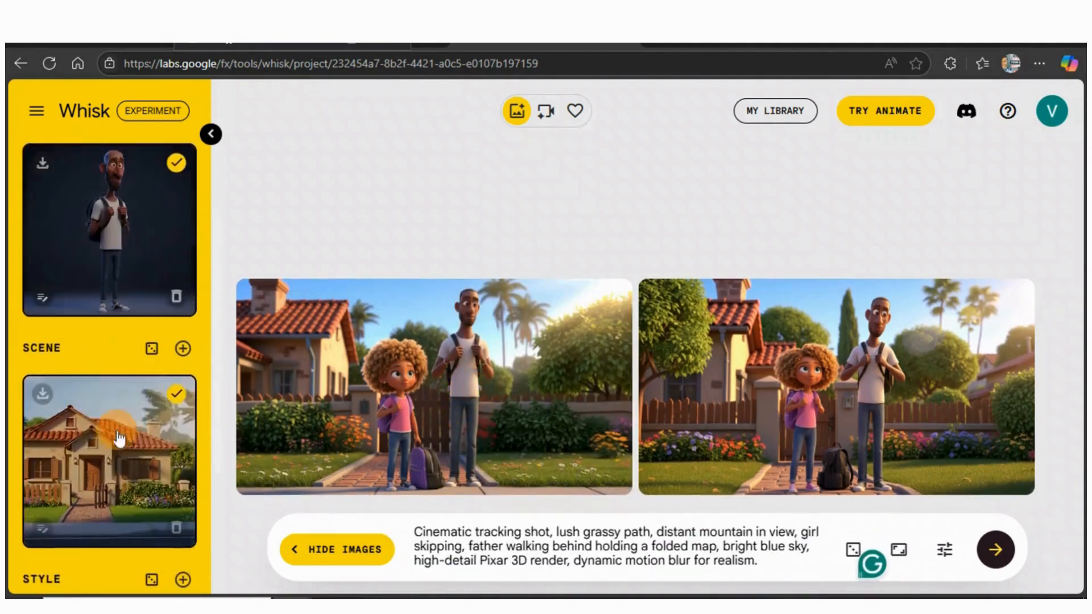
left_click(176, 395)
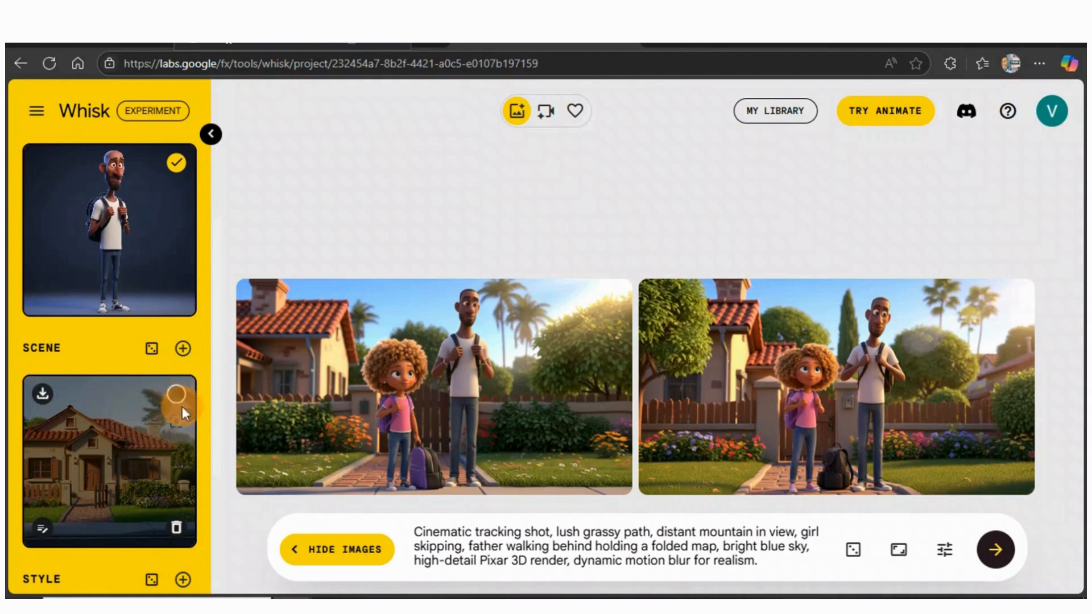
left_click(996, 550)
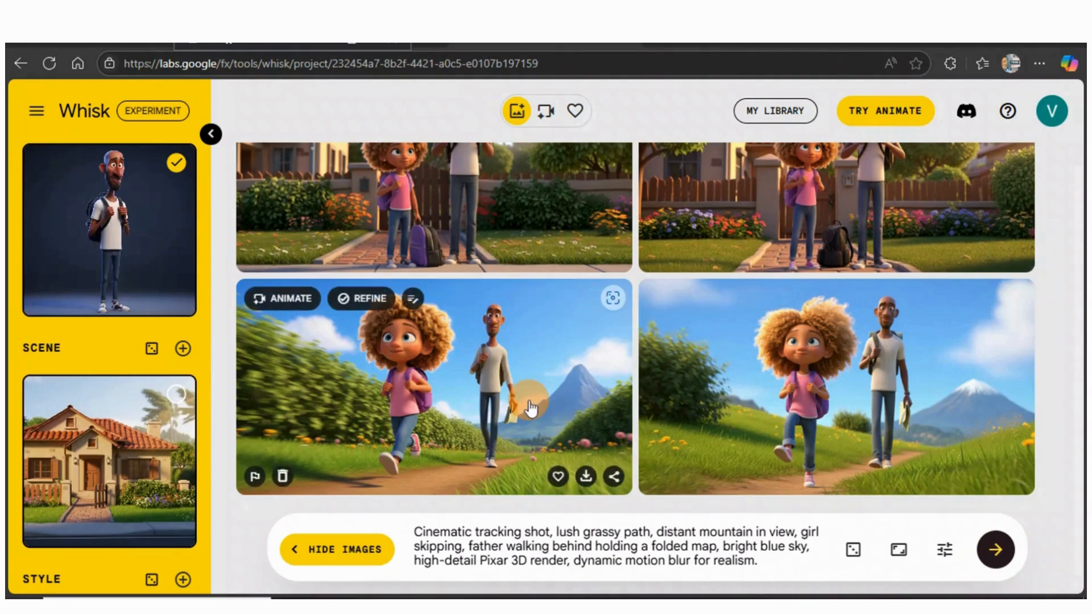
Open the Animate view for the first mountain-path image and close it again
left_click(291, 307)
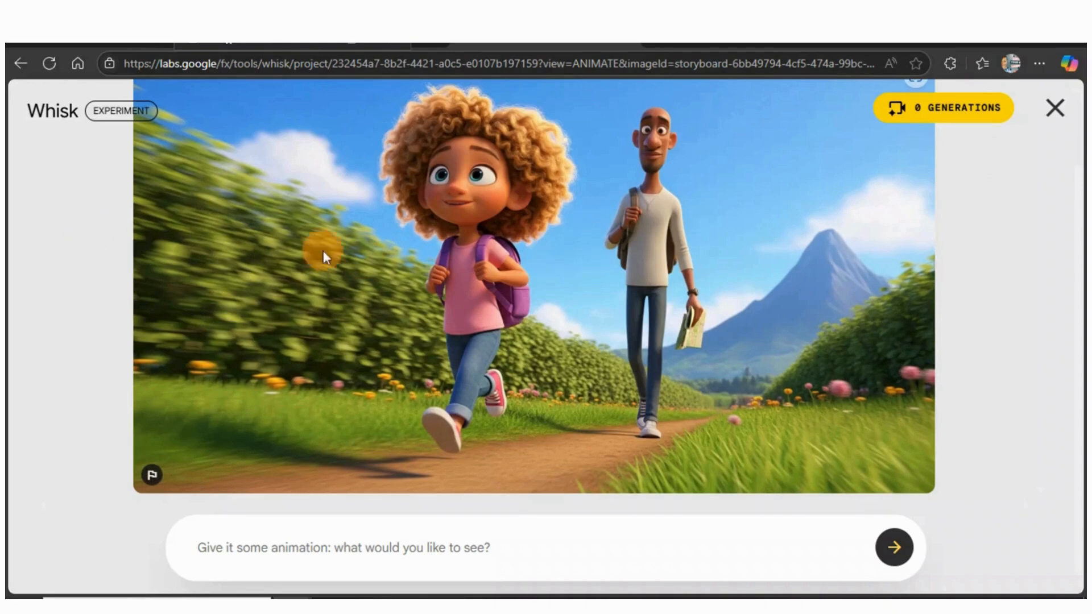
left_click(1053, 108)
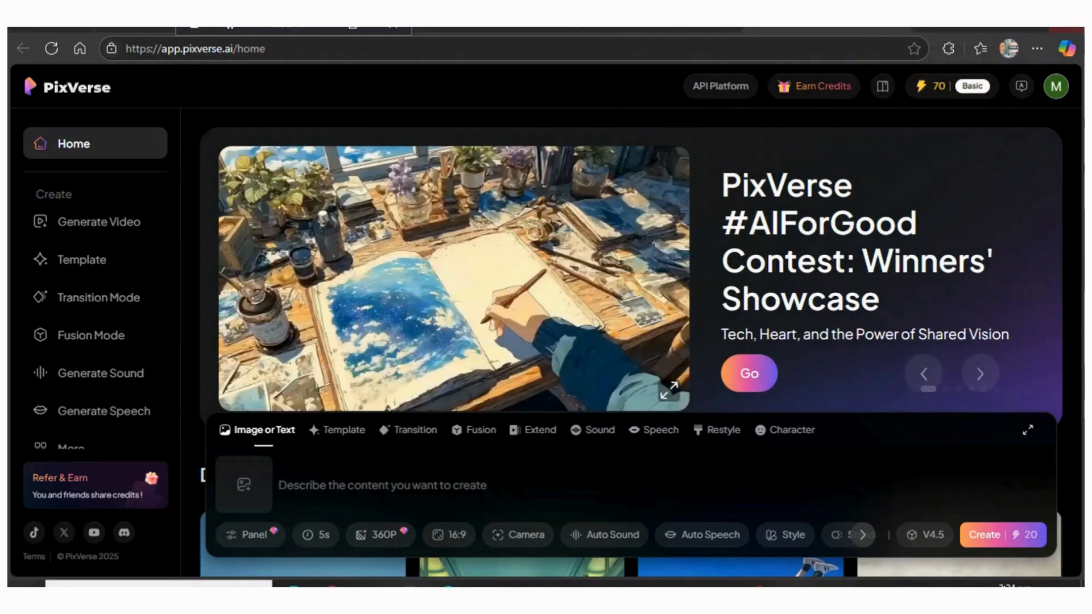
Switch to PixVerse and upload the Whisk image Whisk_di4ntliyji from Downloads as the source image
left_click(244, 482)
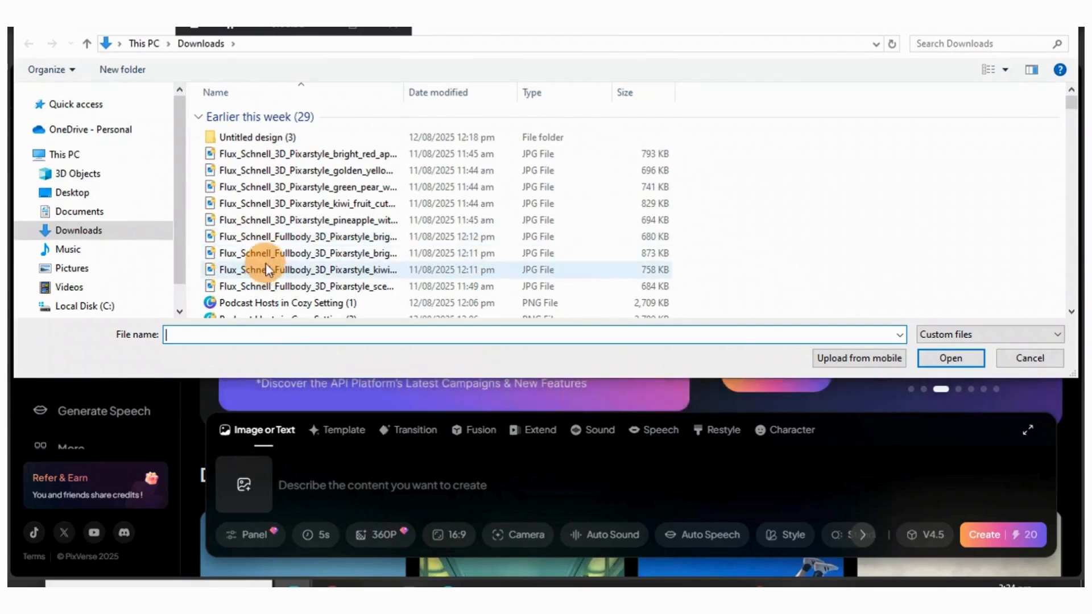
scroll(268, 268, "down", 2)
scroll(266, 263, "down", 4)
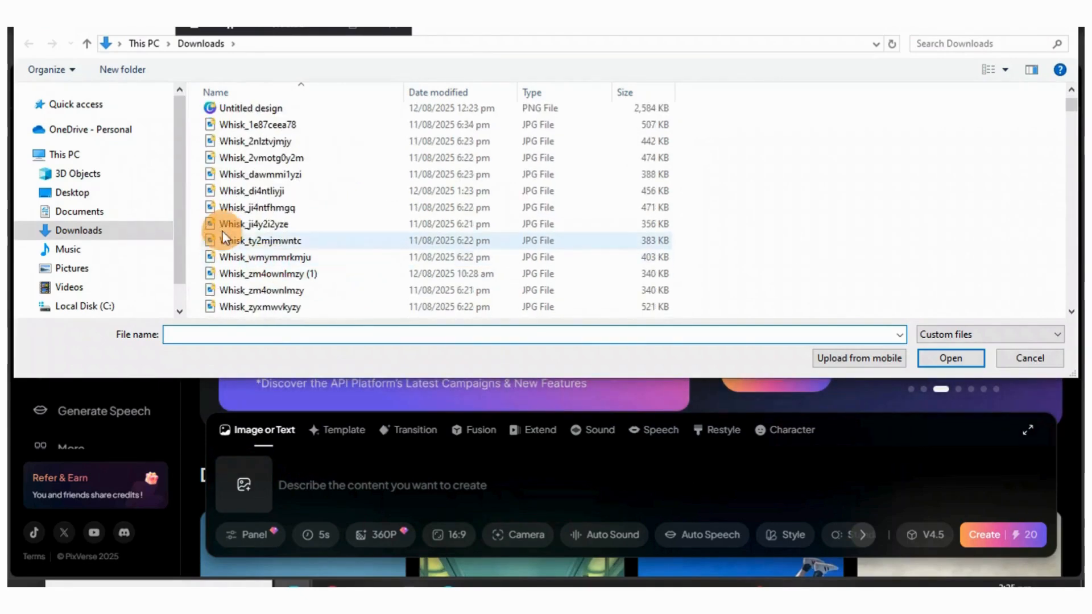
left_click_drag(244, 191, 263, 193)
left_click(966, 355)
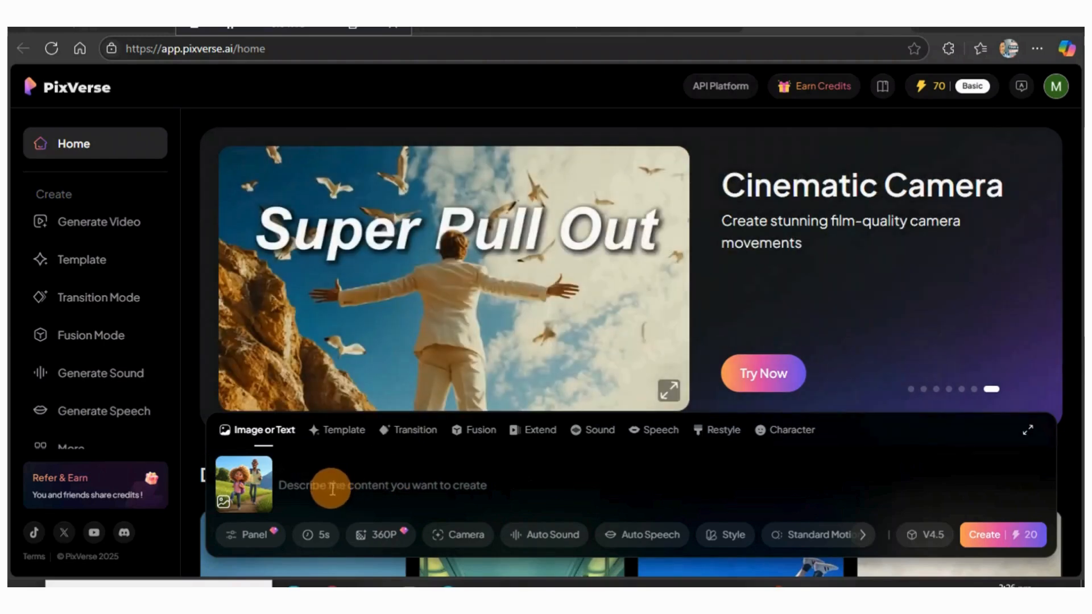
Describe the video content as "walking together"
left_click(295, 487)
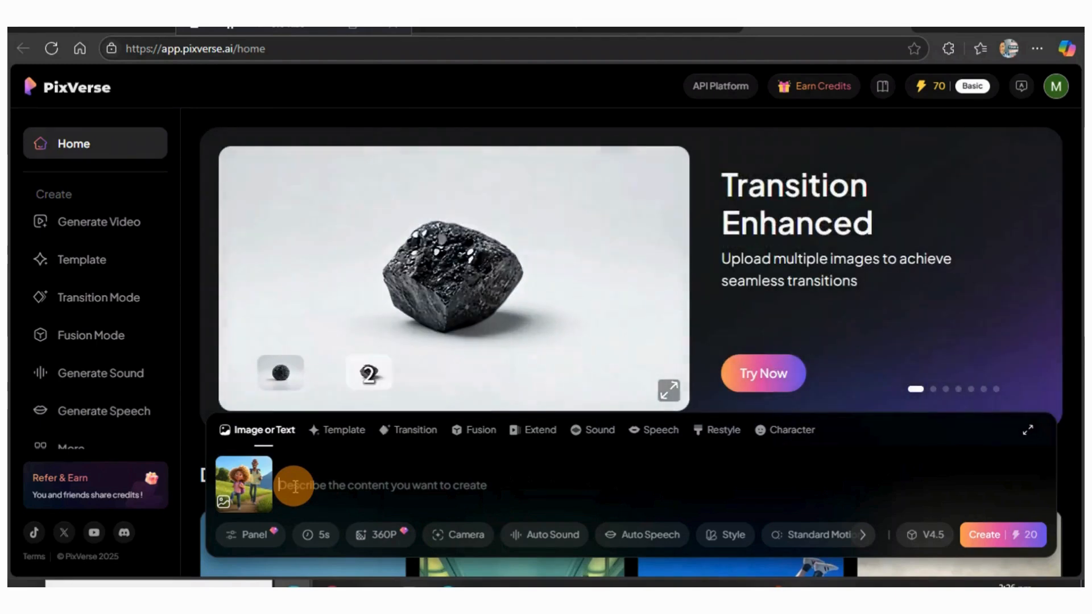
type("walking")
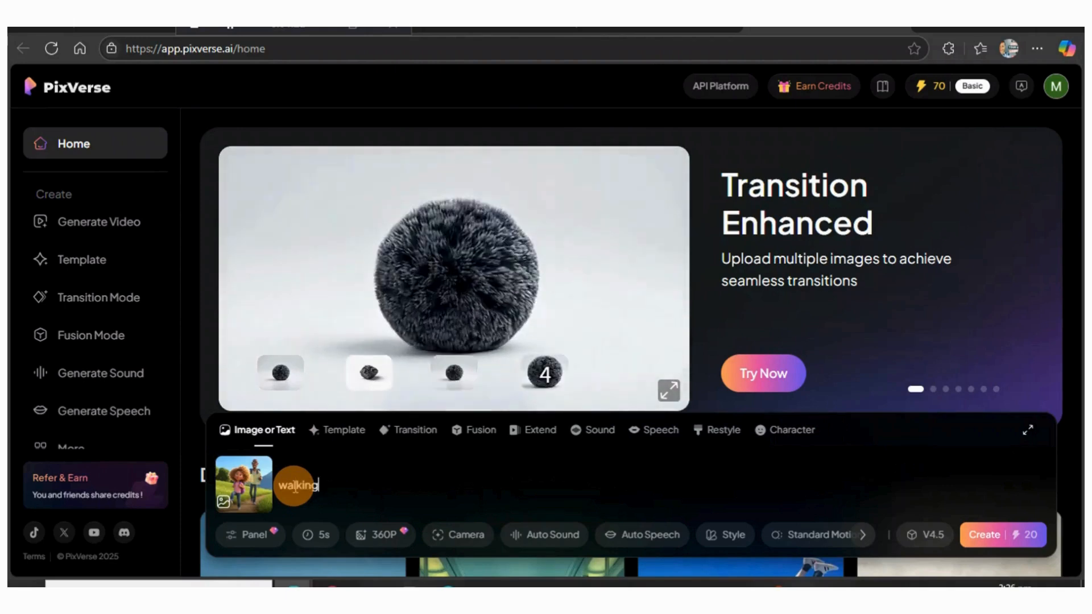
type(" together")
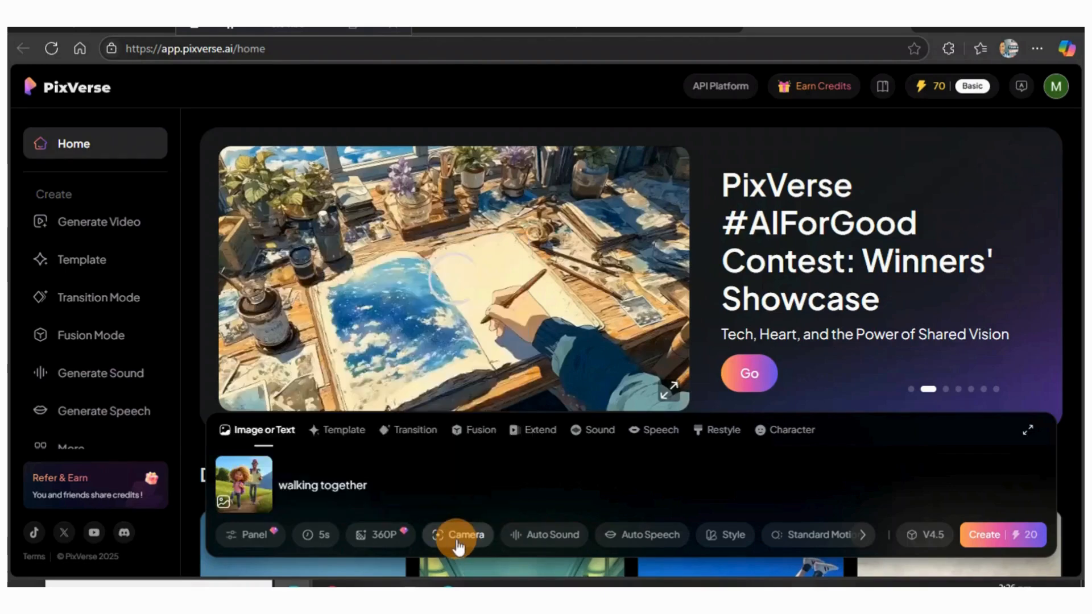
Set the camera movement to Zoom Out and create the video
left_click(458, 546)
left_click(643, 377)
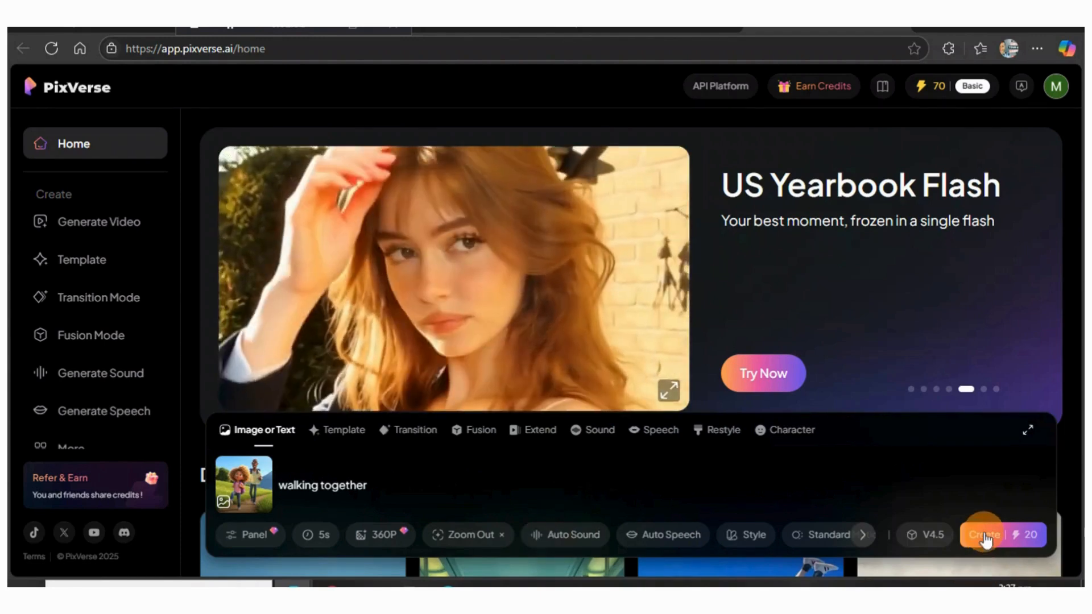
left_click(986, 538)
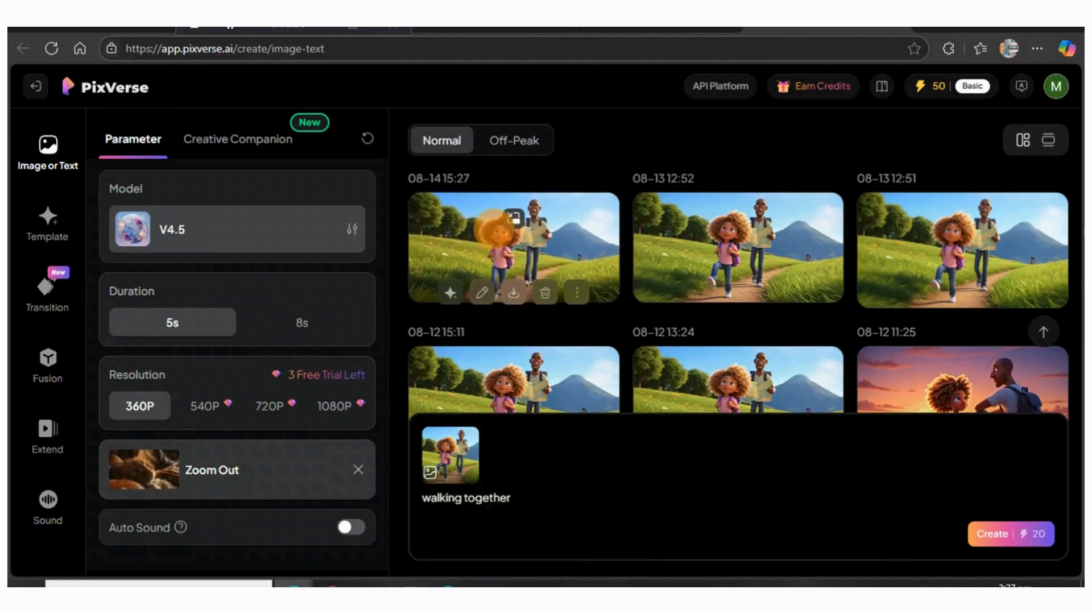
Open the newest generated video, download it, and return to the creations list
left_click(522, 245)
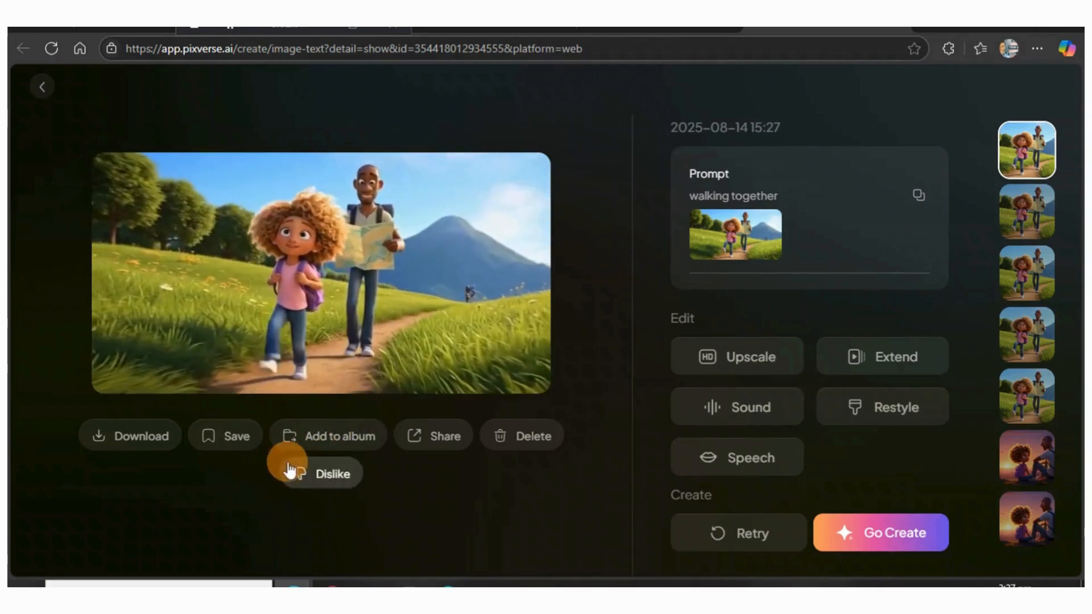
mouse_move(169, 444)
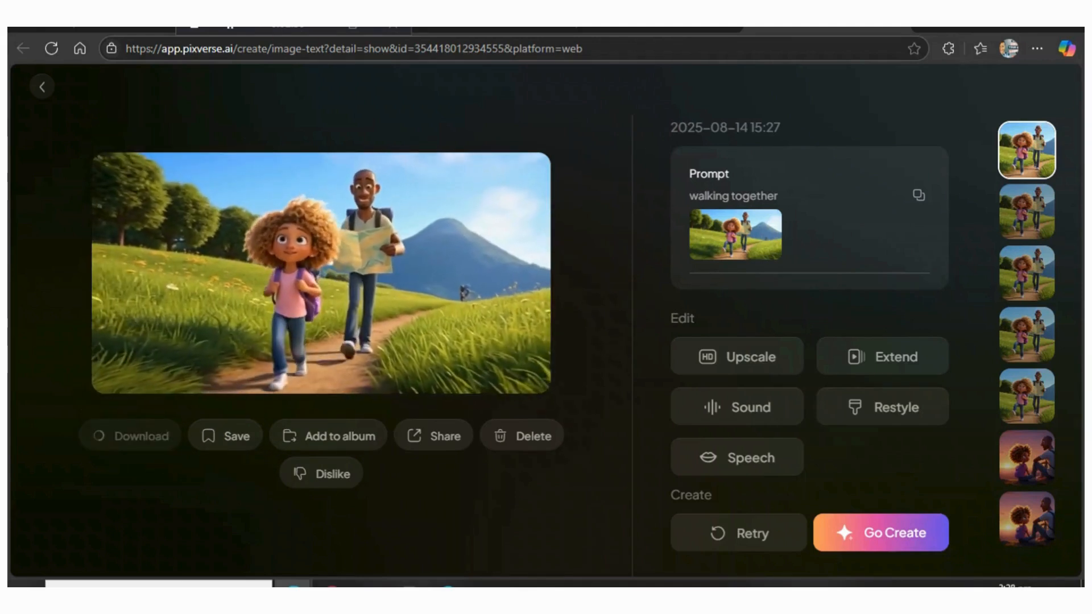
left_click(40, 86)
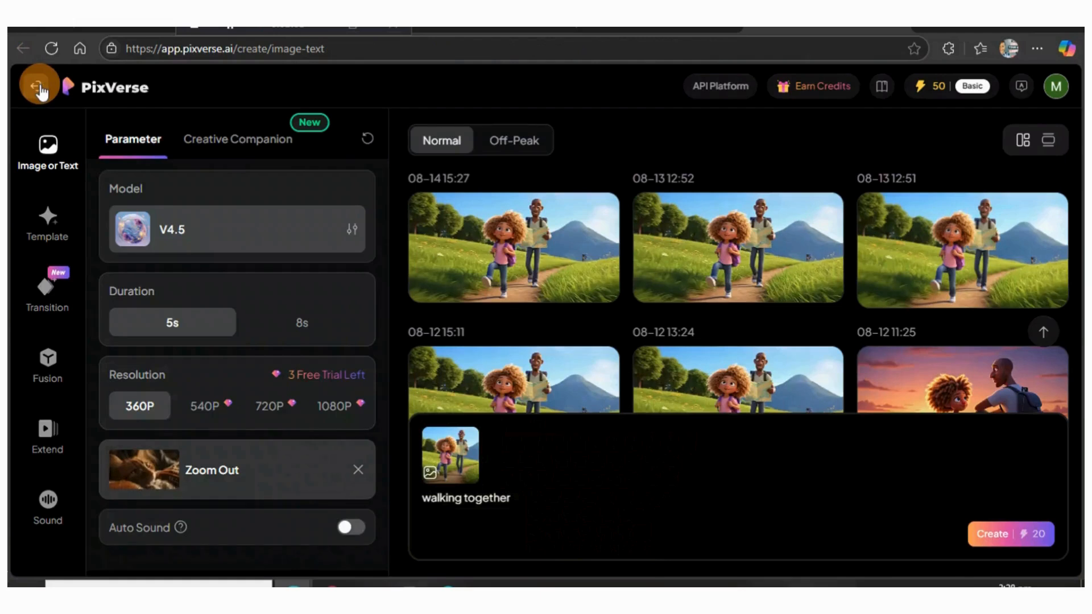
Browse the generated videos, opening the sunset clip and then the newest walking together clip
mouse_move(463, 458)
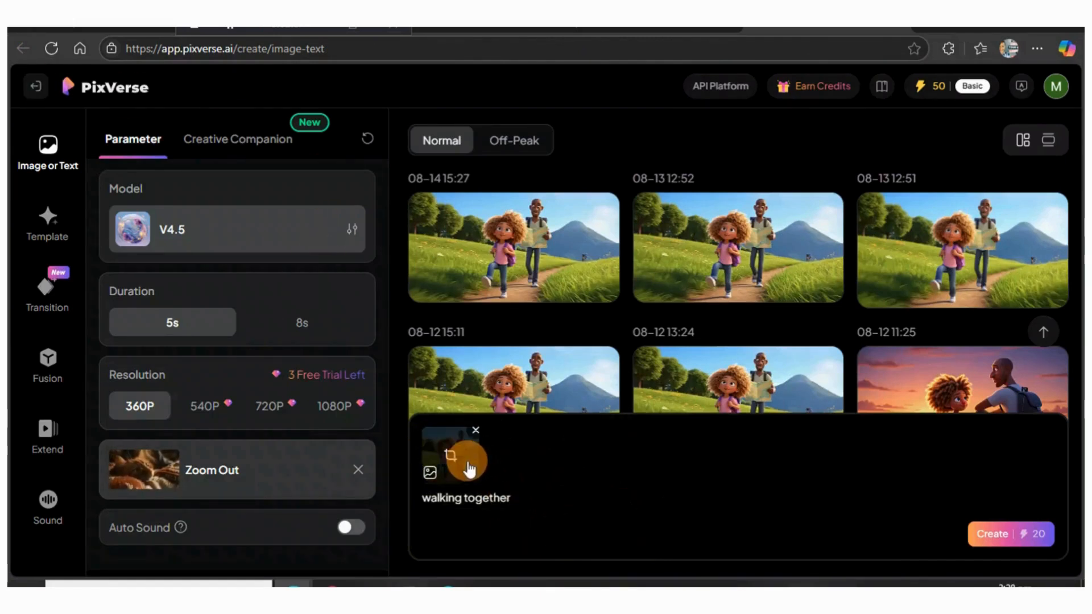
scroll(690, 324, "down", 2)
mouse_move(1000, 373)
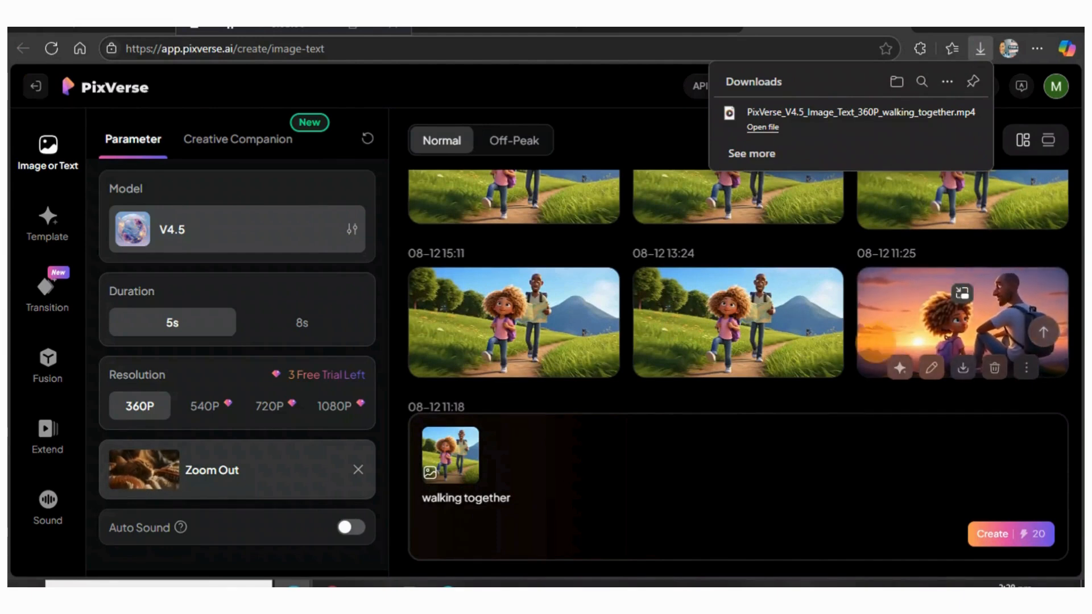
left_click(863, 323)
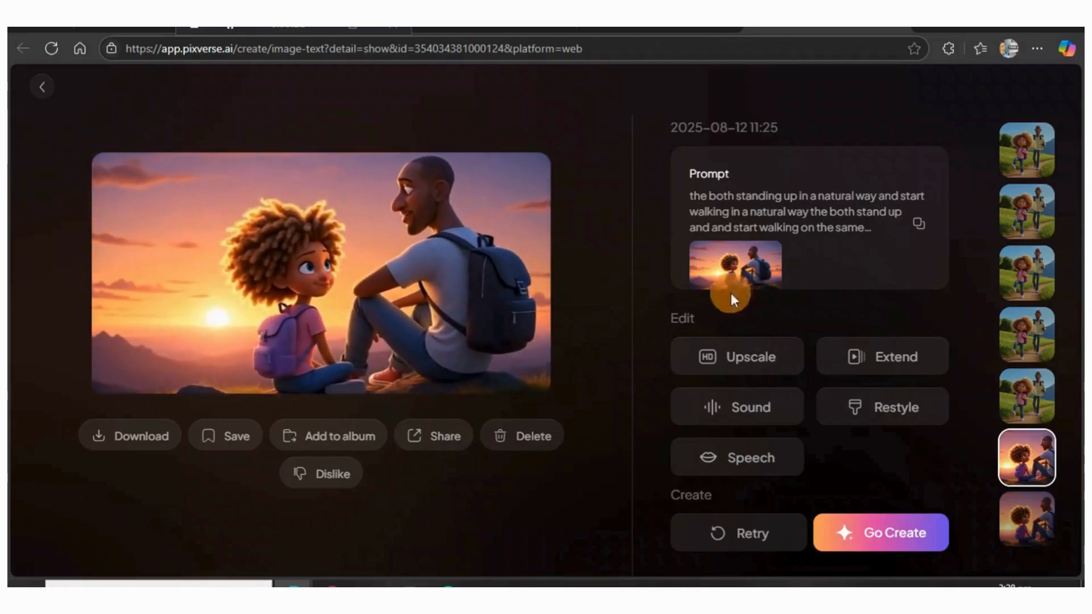
left_click(38, 85)
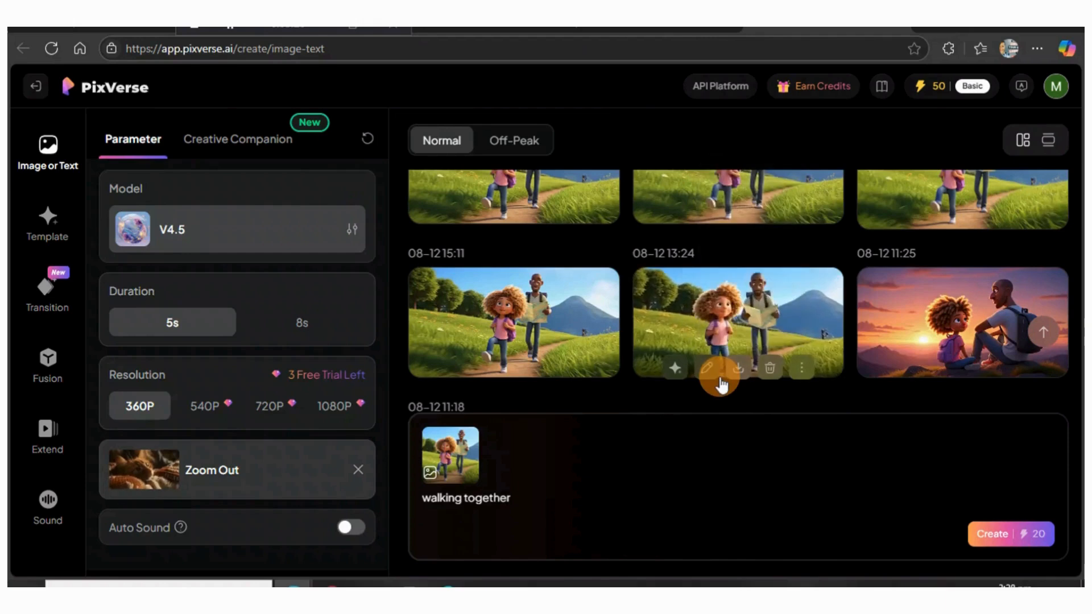
left_click(521, 423)
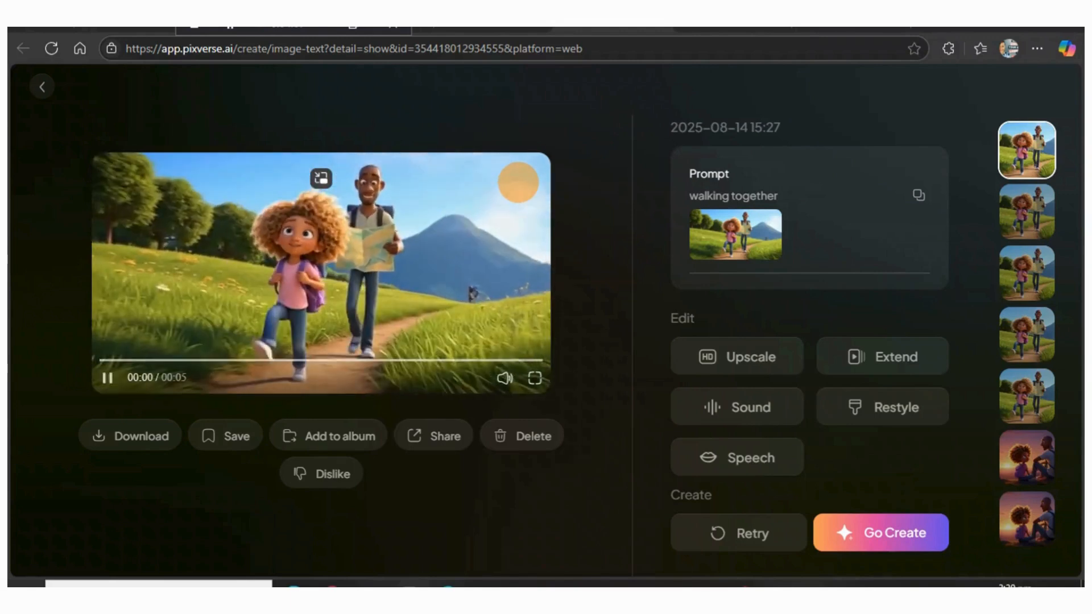
Switch to the VideoPlus.ai Video Watermark Remover and upload PixVerse_V4.5_Image_Text_360P_walking_together from Downloads
left_click(825, 30)
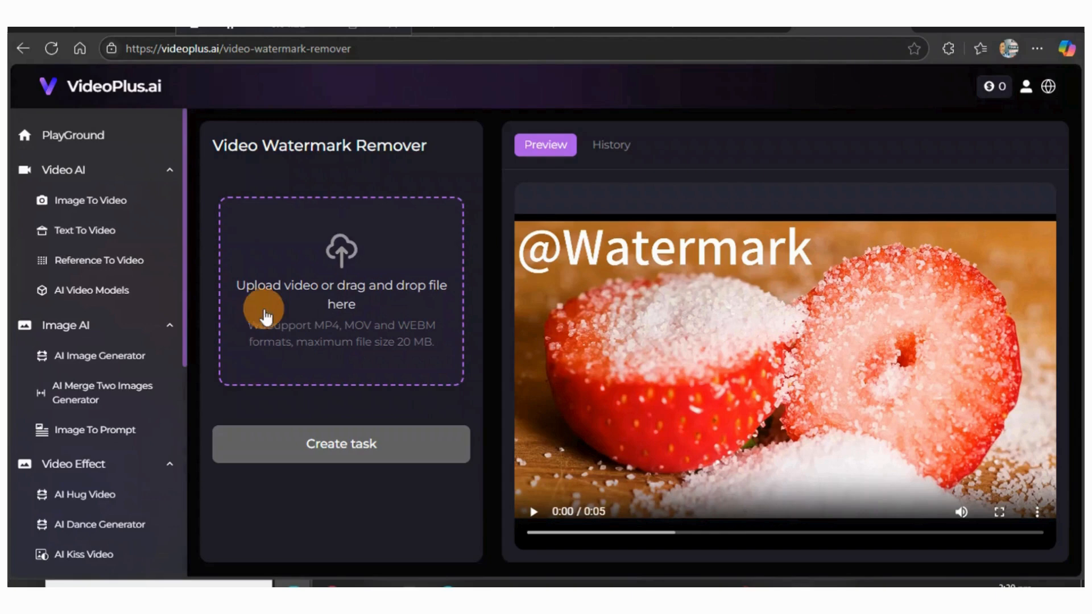
left_click(343, 268)
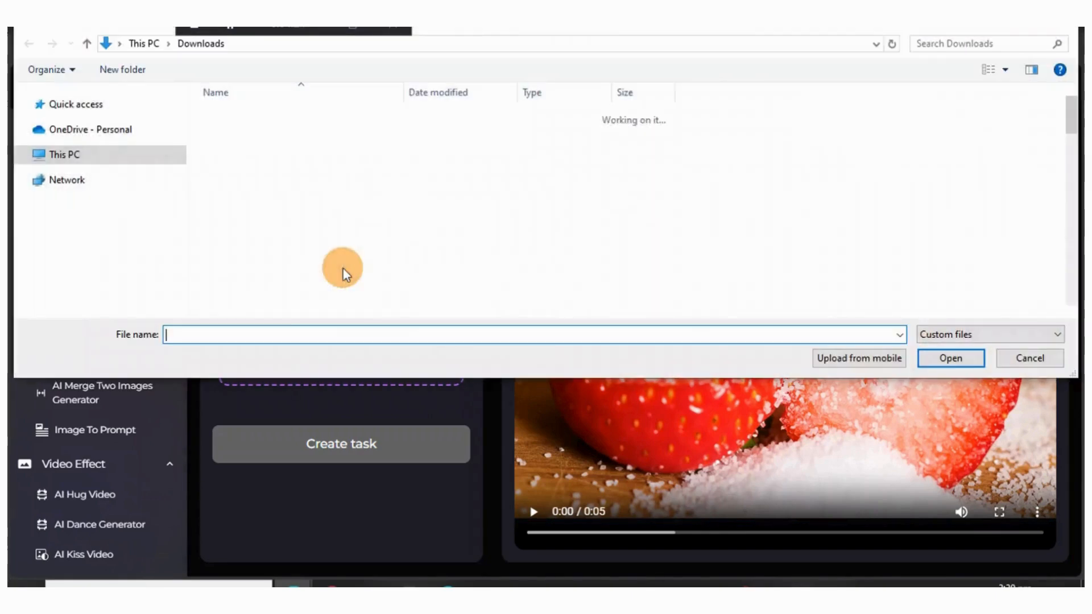
left_click(285, 138)
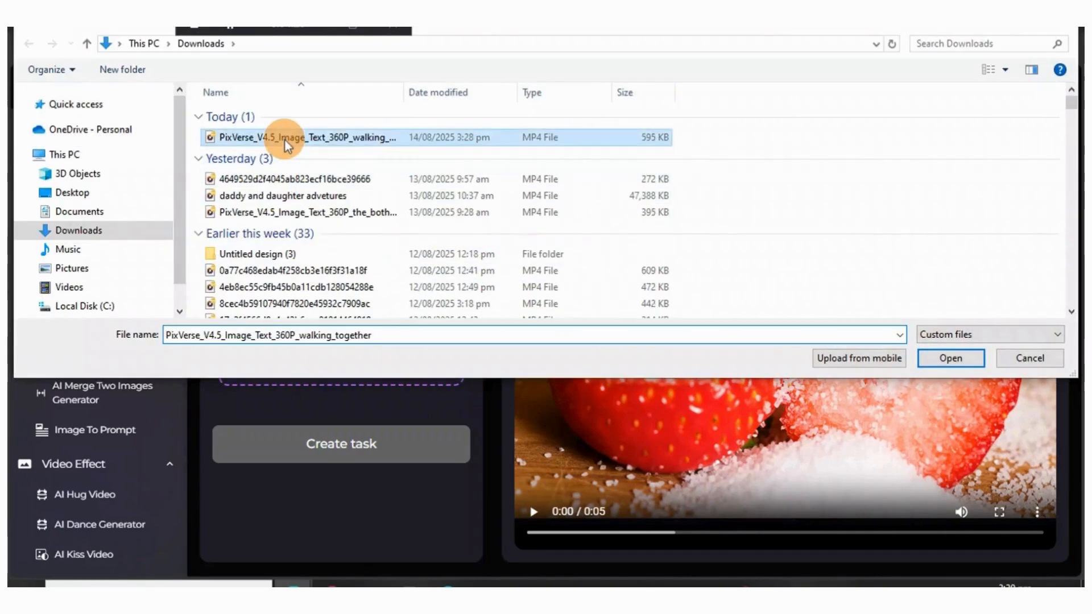
left_click(954, 357)
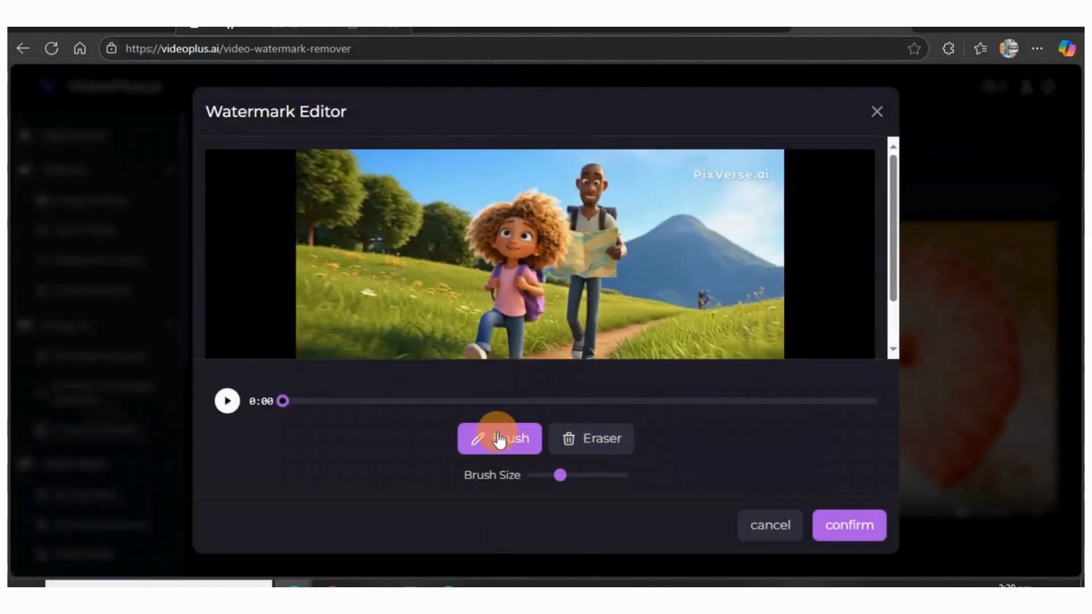
Brush over the PixVerse.ai watermark in the video's upper-right corner, confirm the mask, and create the removal task
mouse_move(698, 178)
left_mouse_down()
mouse_move(782, 183)
mouse_move(683, 175)
mouse_move(768, 174)
mouse_move(692, 175)
mouse_move(755, 177)
mouse_move(716, 178)
left_mouse_up()
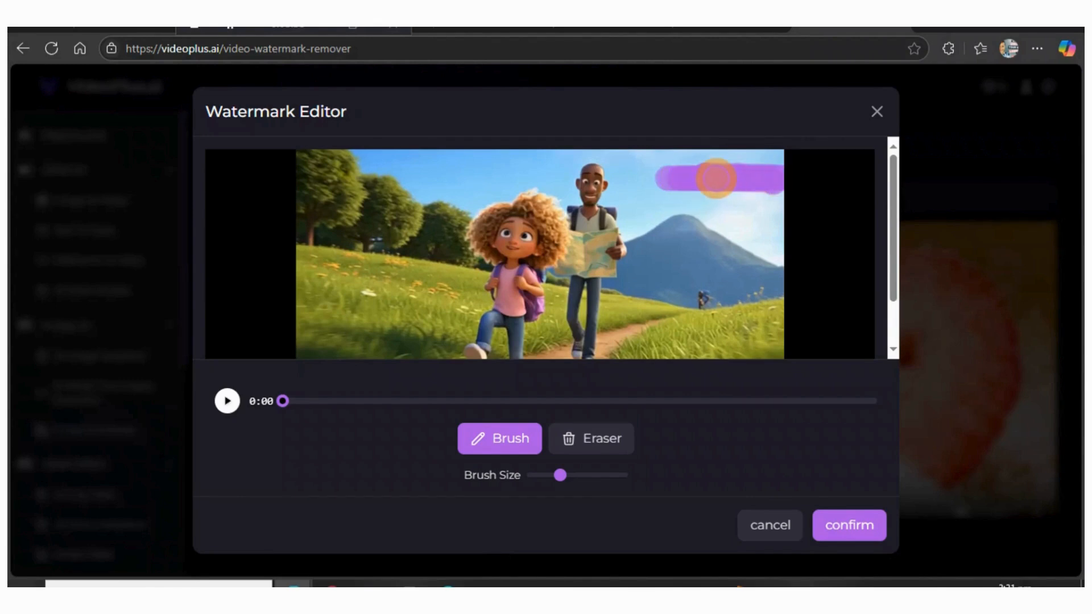
left_click(830, 526)
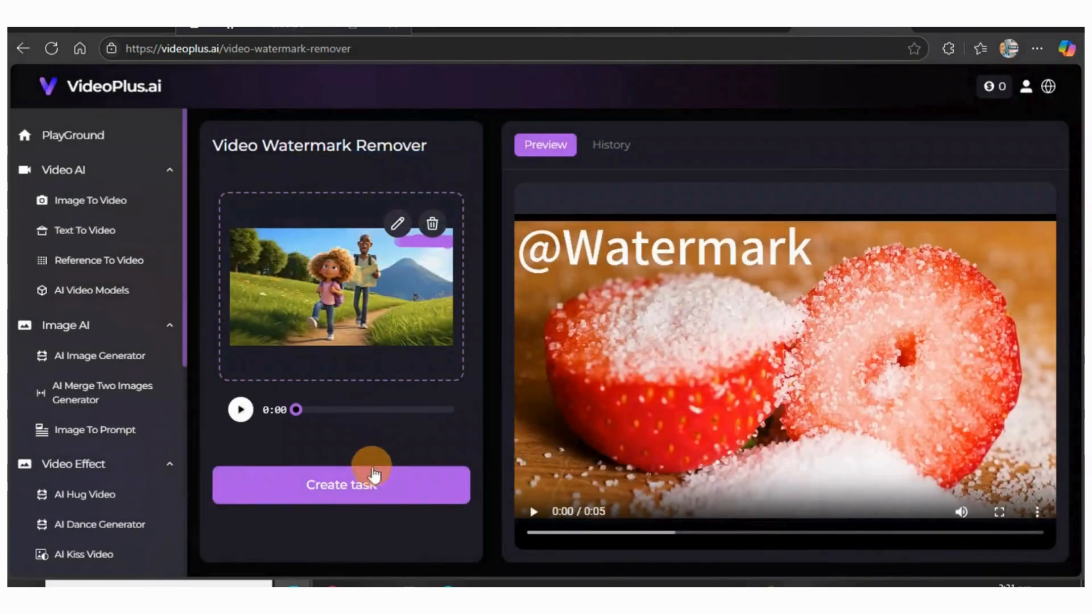
left_click(345, 488)
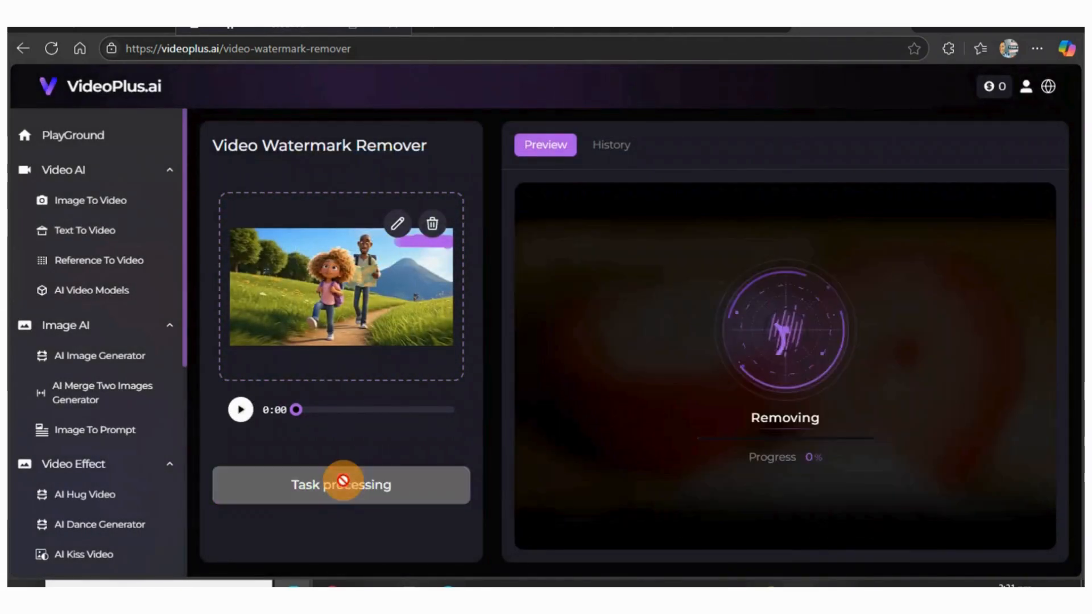